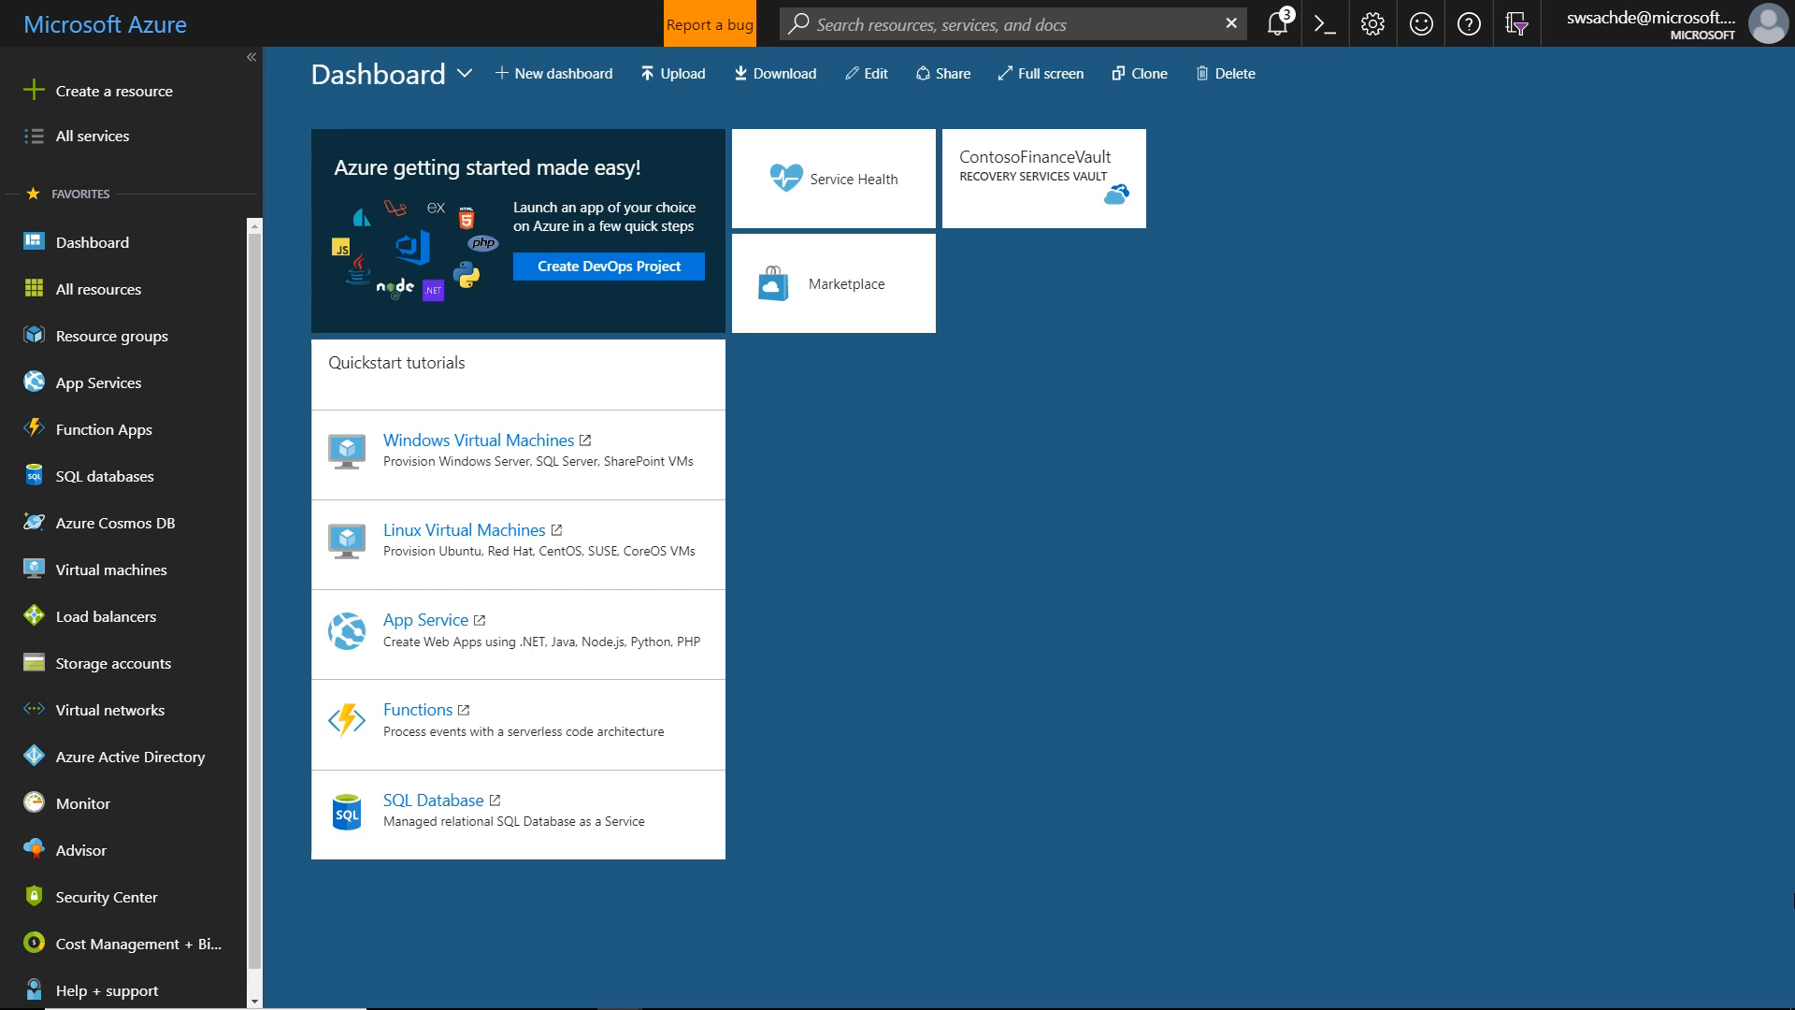
In ContosoFinanceVault, set the backup goal to an On-Premises workload covering Files and folders and System State.
{"action": "left_click", "coordinate": [1044, 204]}
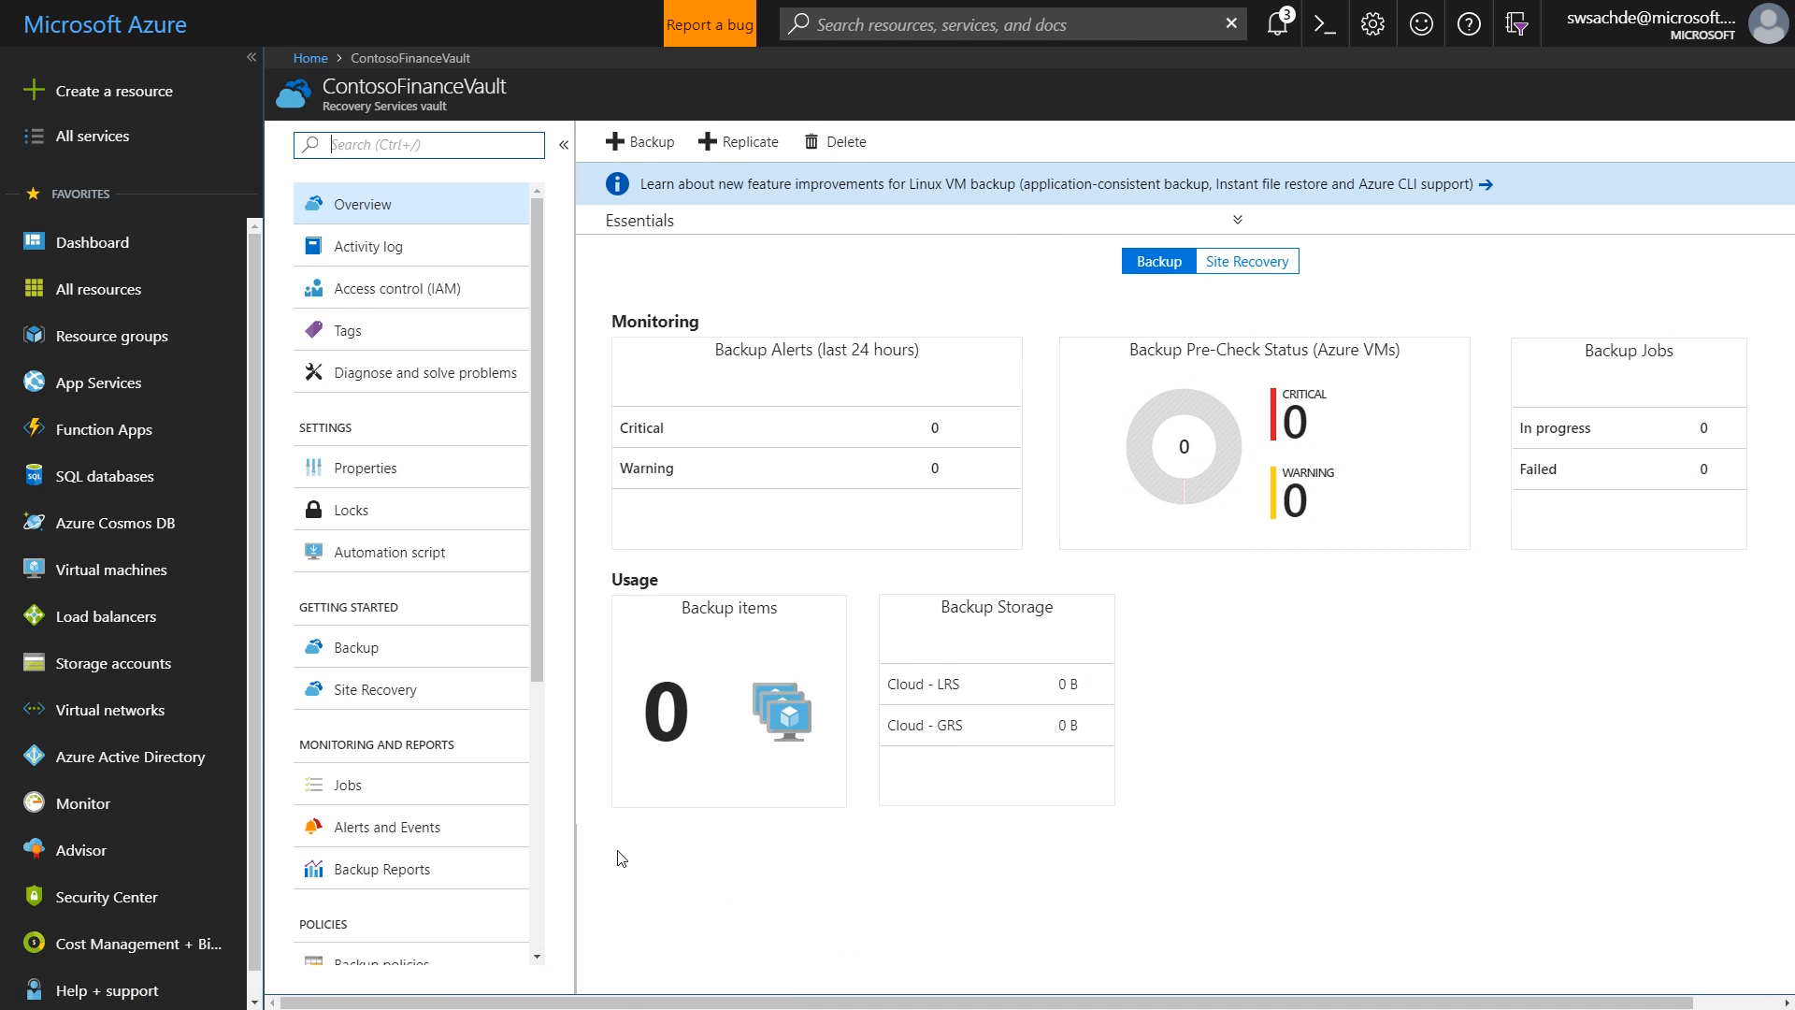
{"action": "left_click", "coordinate": [417, 652]}
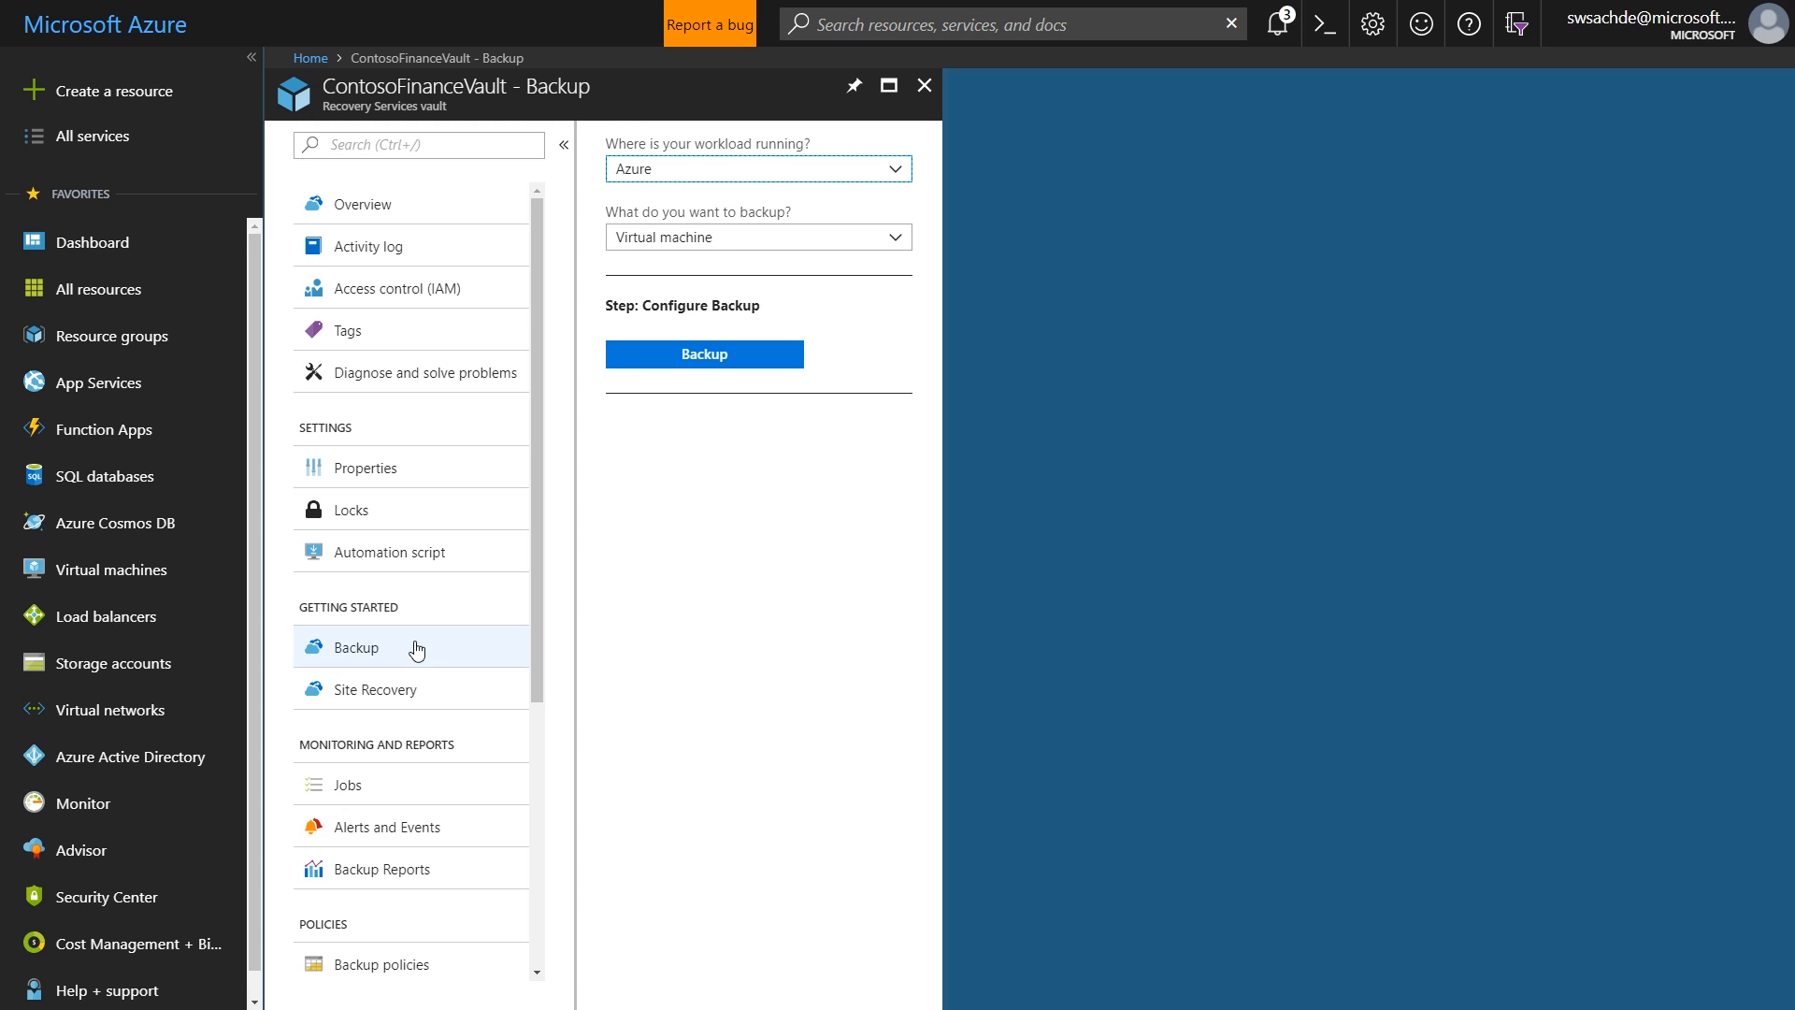
{"action": "left_click", "coordinate": [894, 171]}
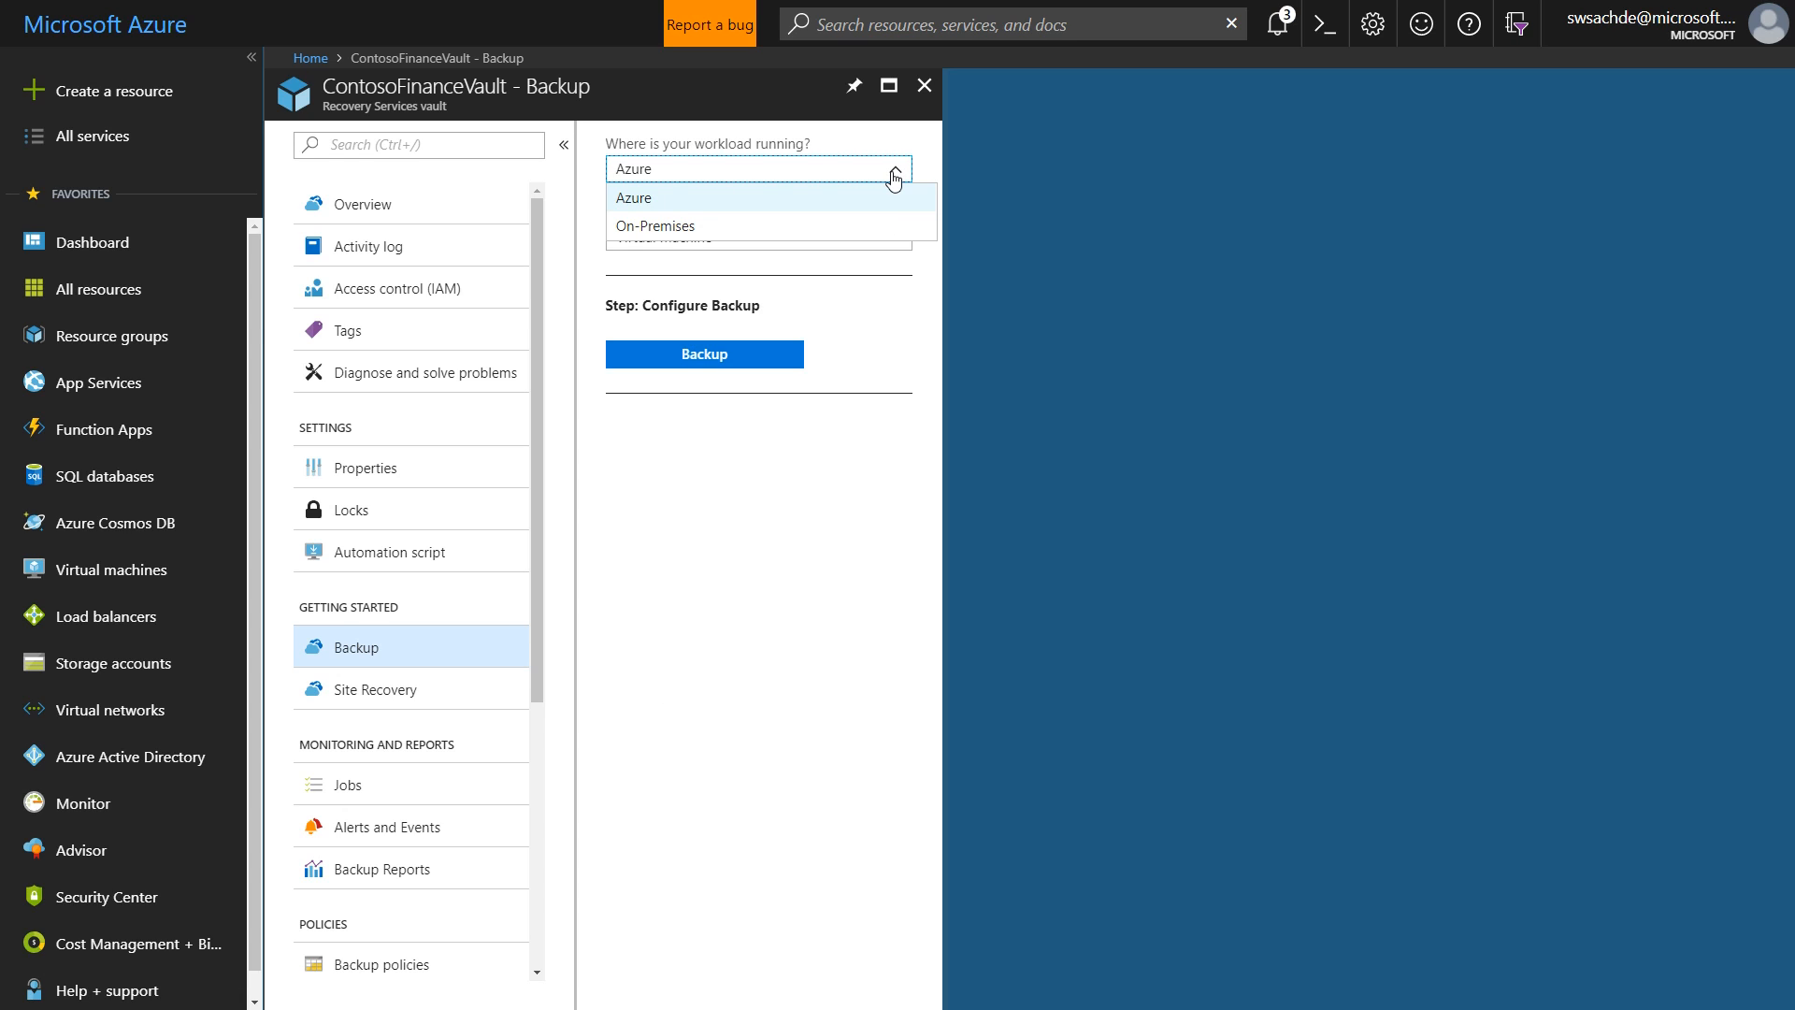
{"action": "left_click", "coordinate": [855, 235]}
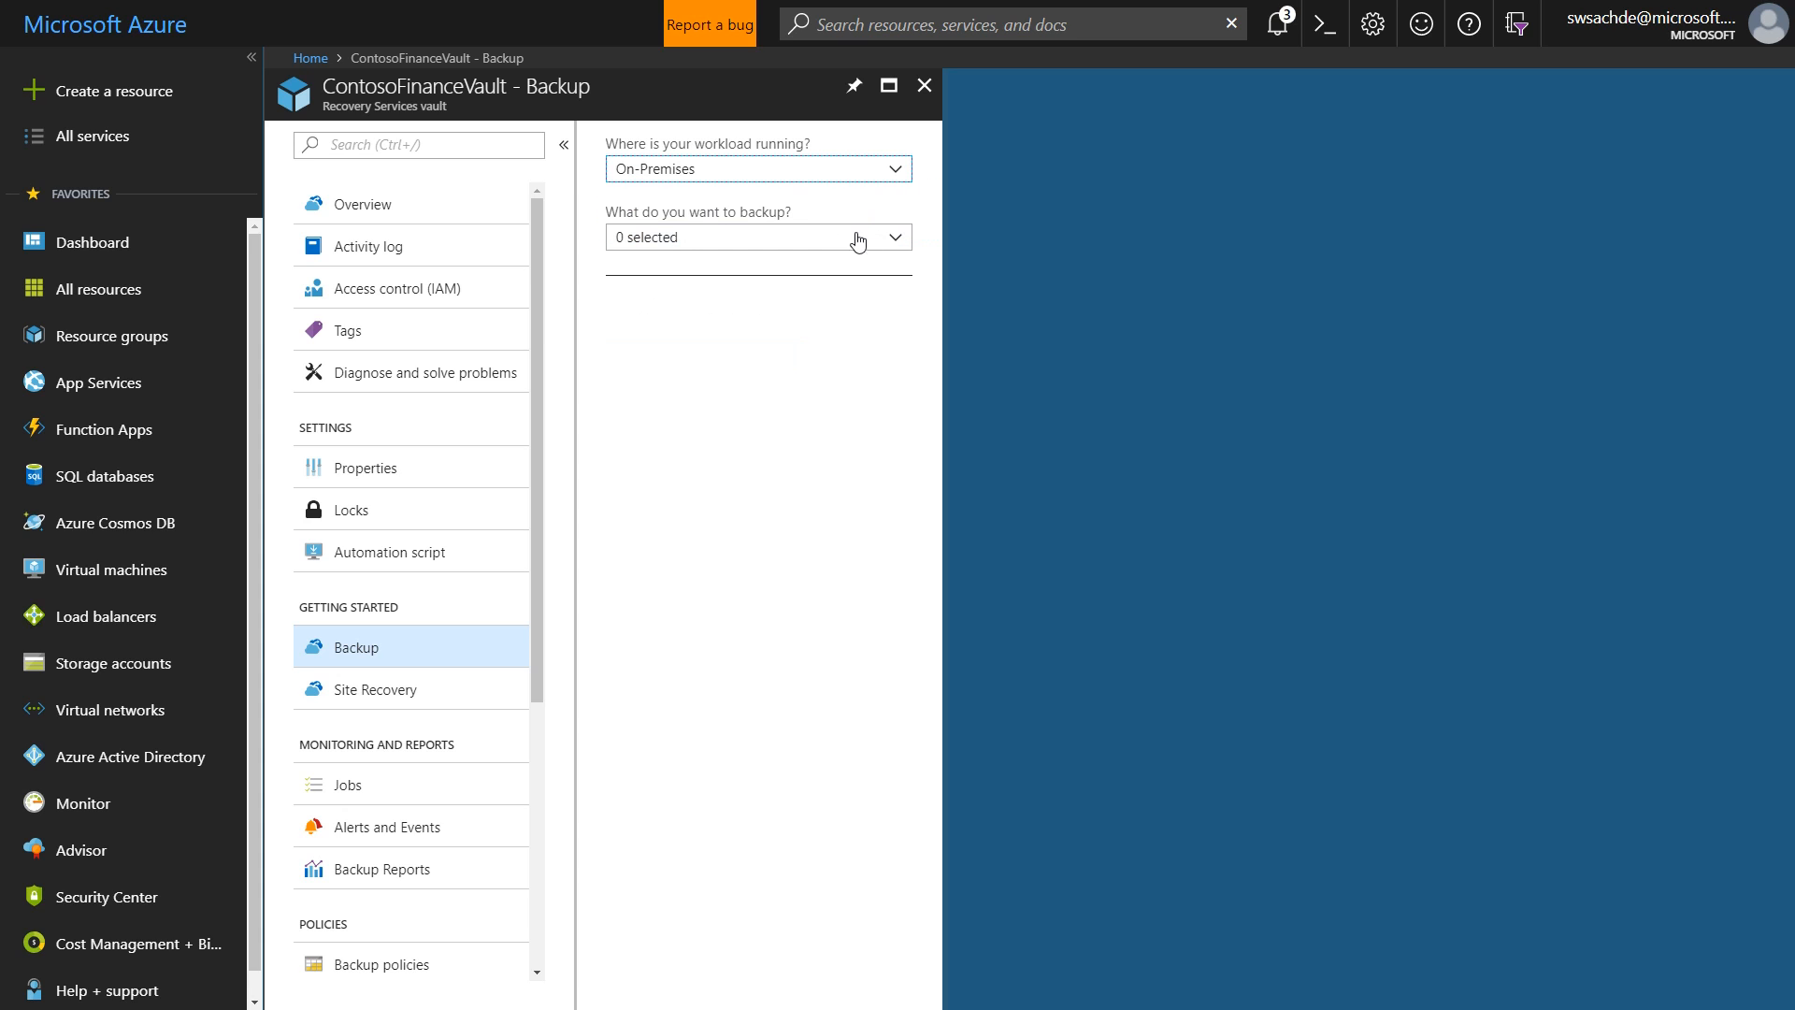
{"action": "left_click", "coordinate": [889, 250]}
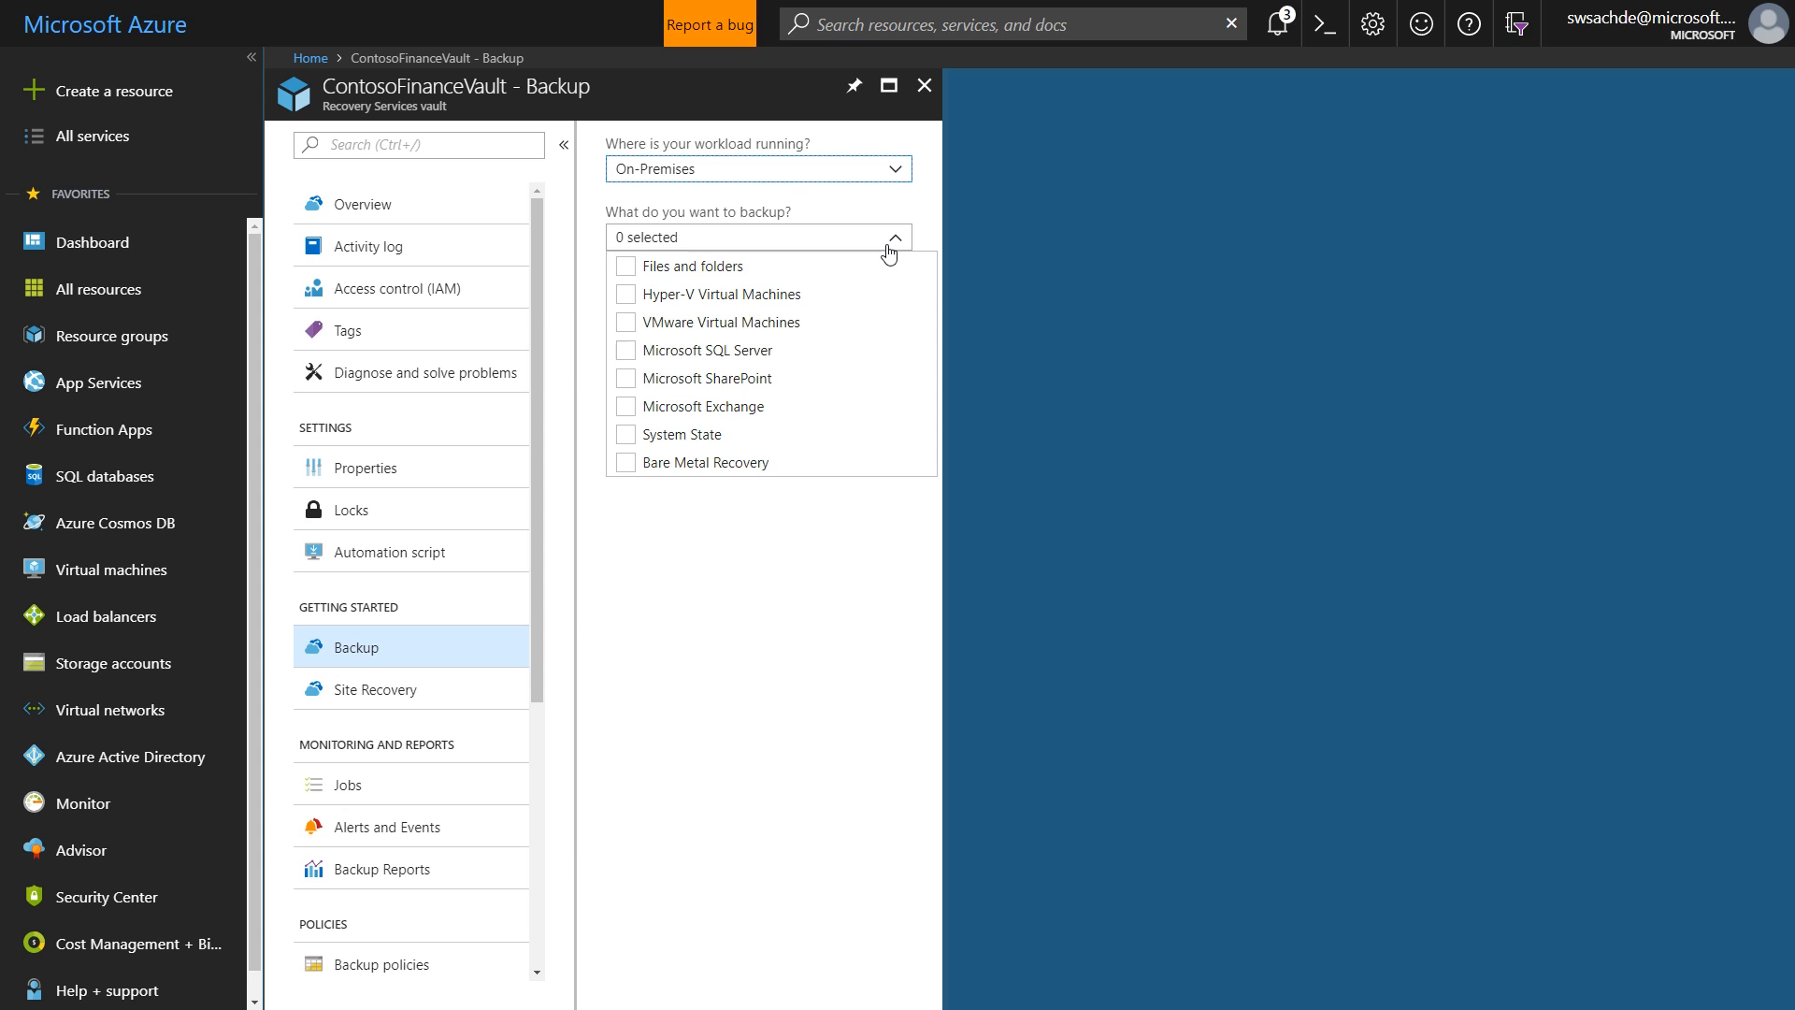
{"action": "left_click", "coordinate": [626, 266]}
{"action": "left_click", "coordinate": [632, 439]}
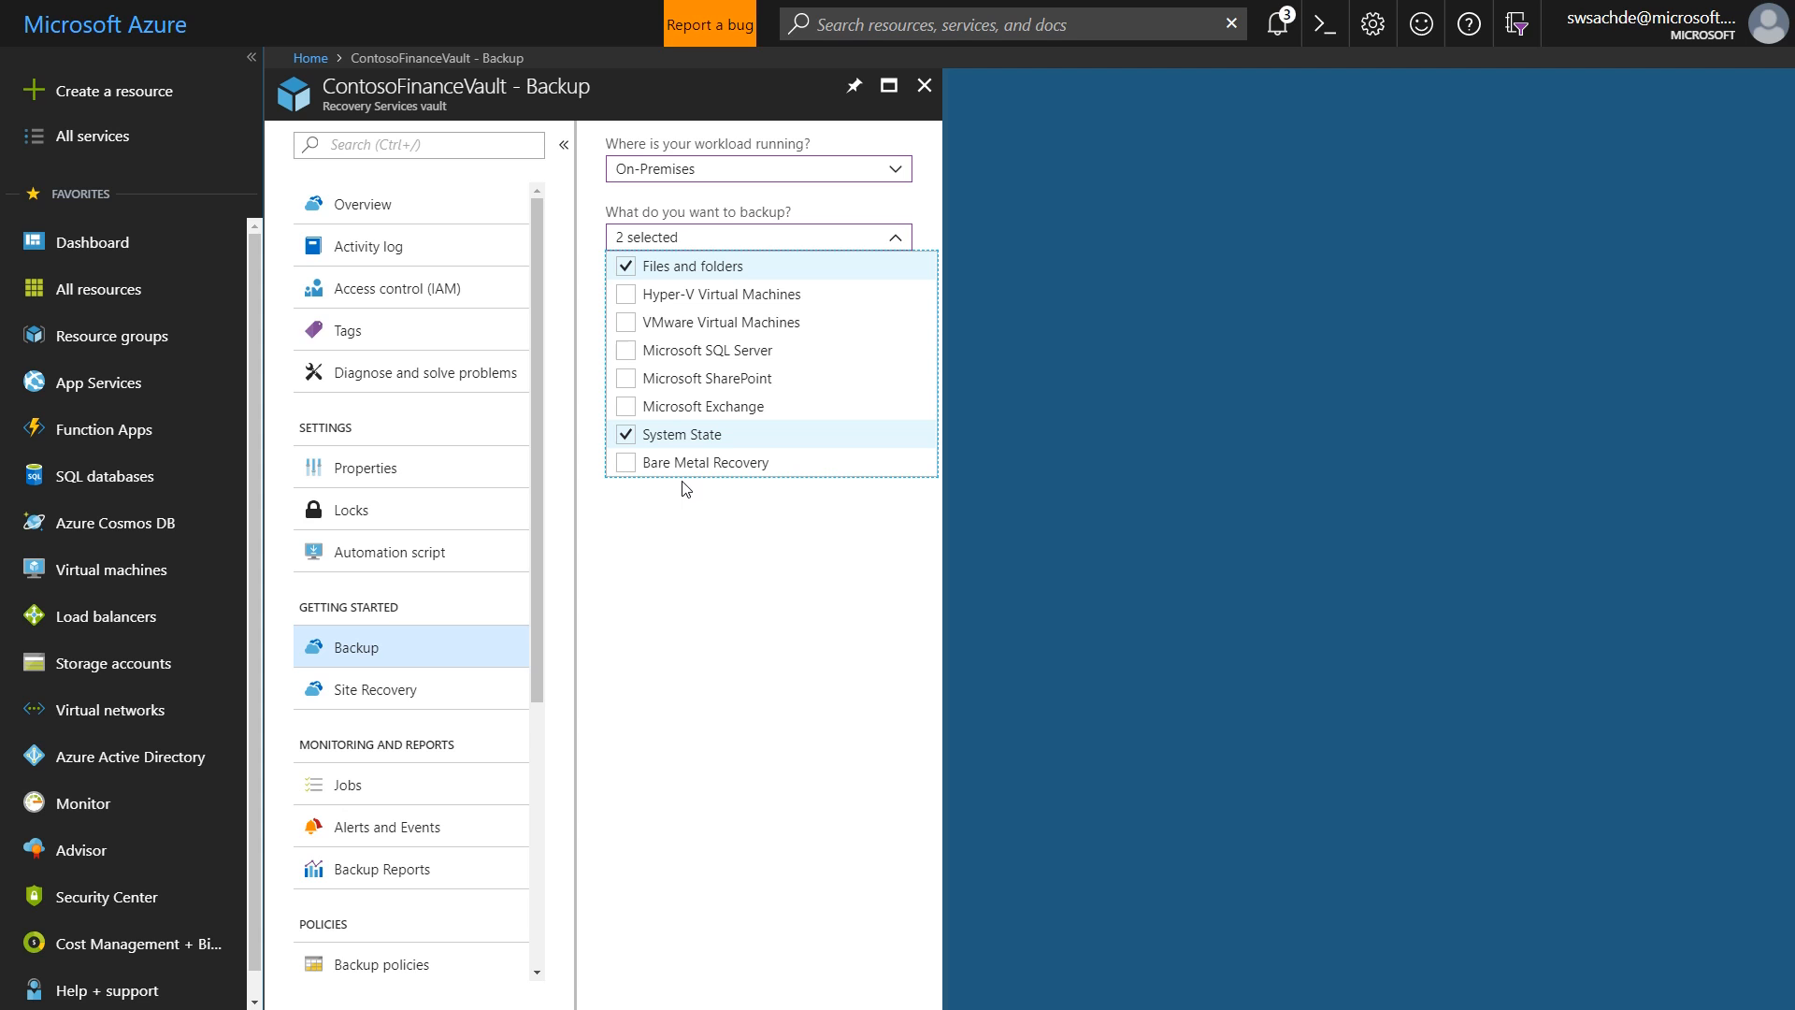
{"action": "left_click", "coordinate": [673, 538]}
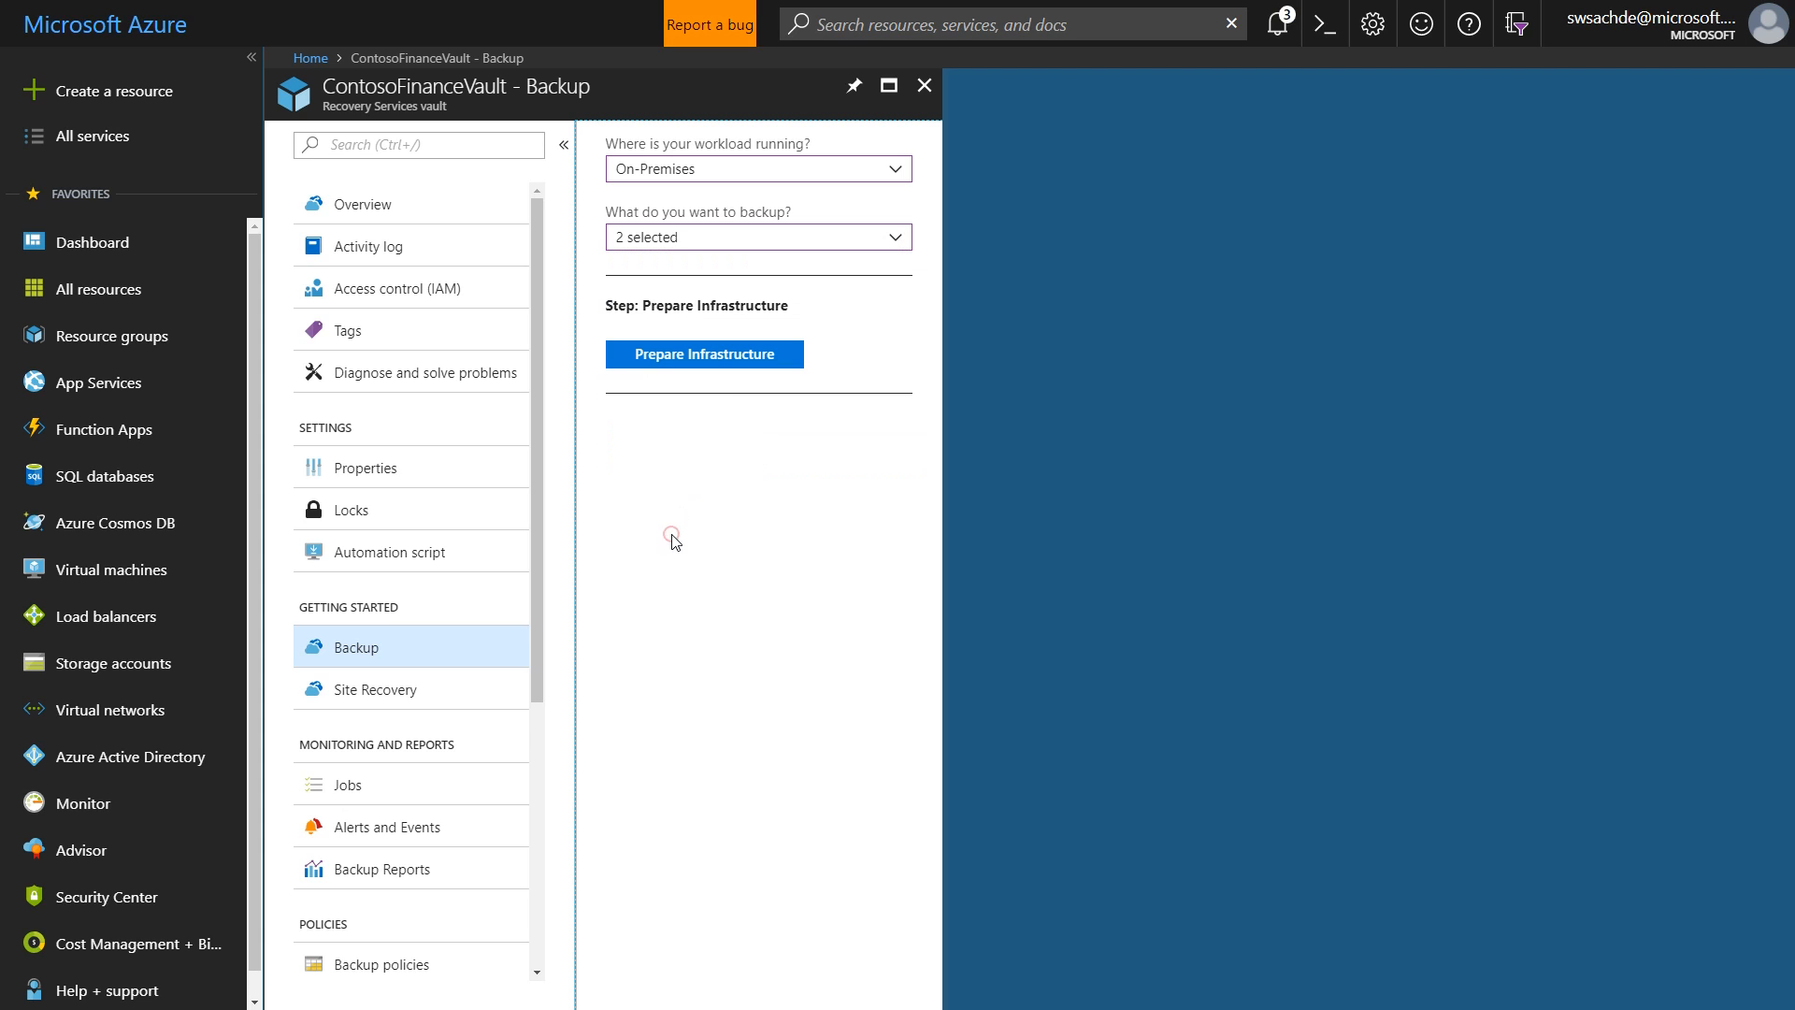
Prepare the infrastructure by downloading the Recovery Services agent for Windows and the vault credentials file.
{"action": "left_click", "coordinate": [716, 364]}
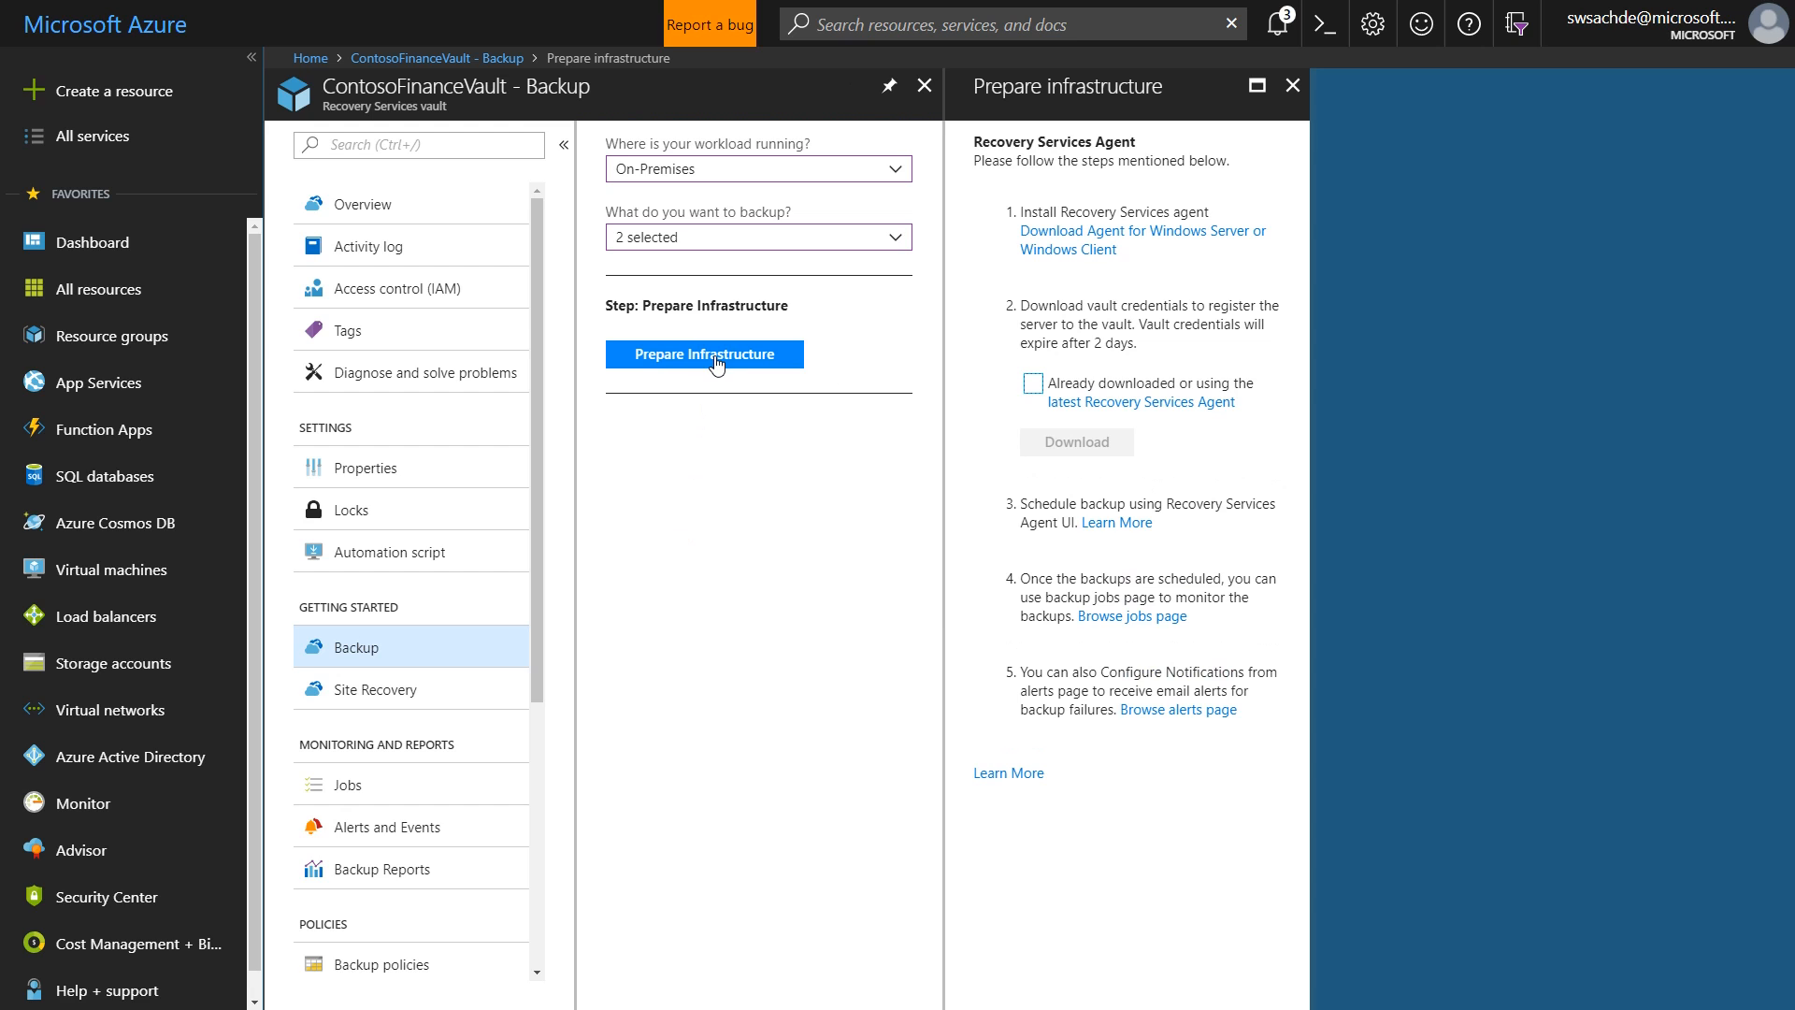
{"action": "left_click", "coordinate": [1071, 252]}
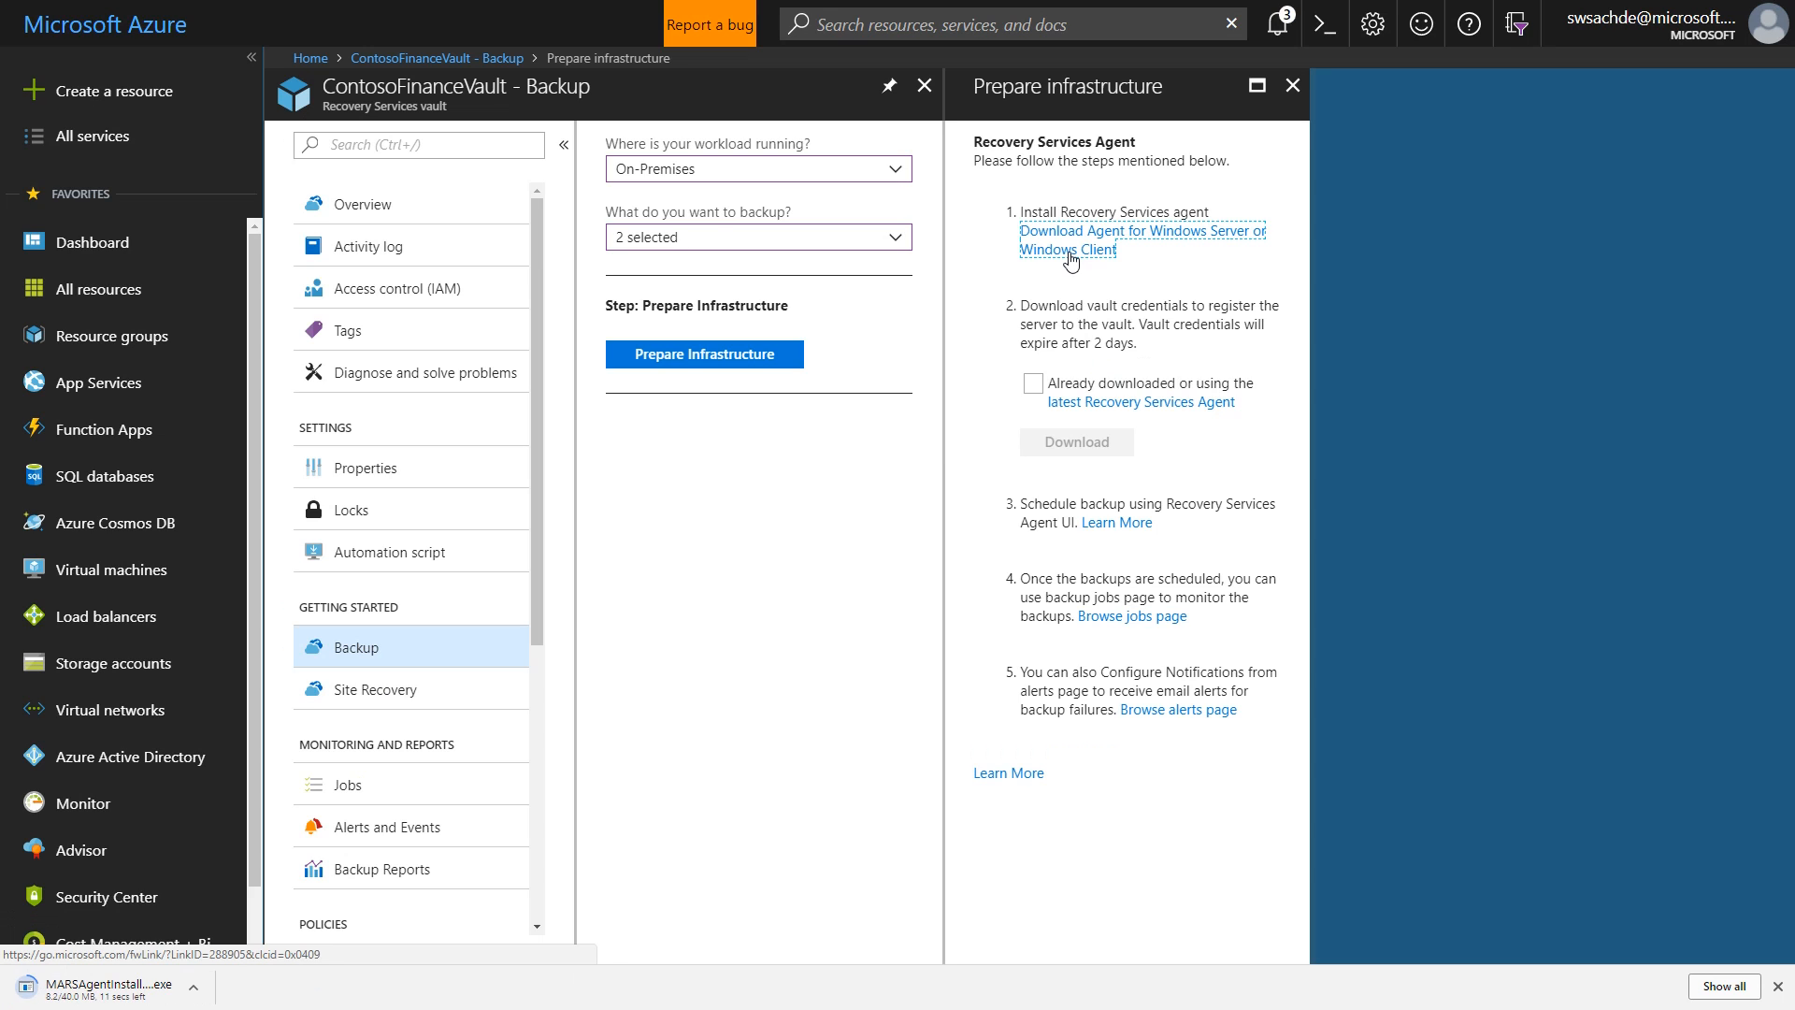
{"action": "left_click", "coordinate": [1031, 385]}
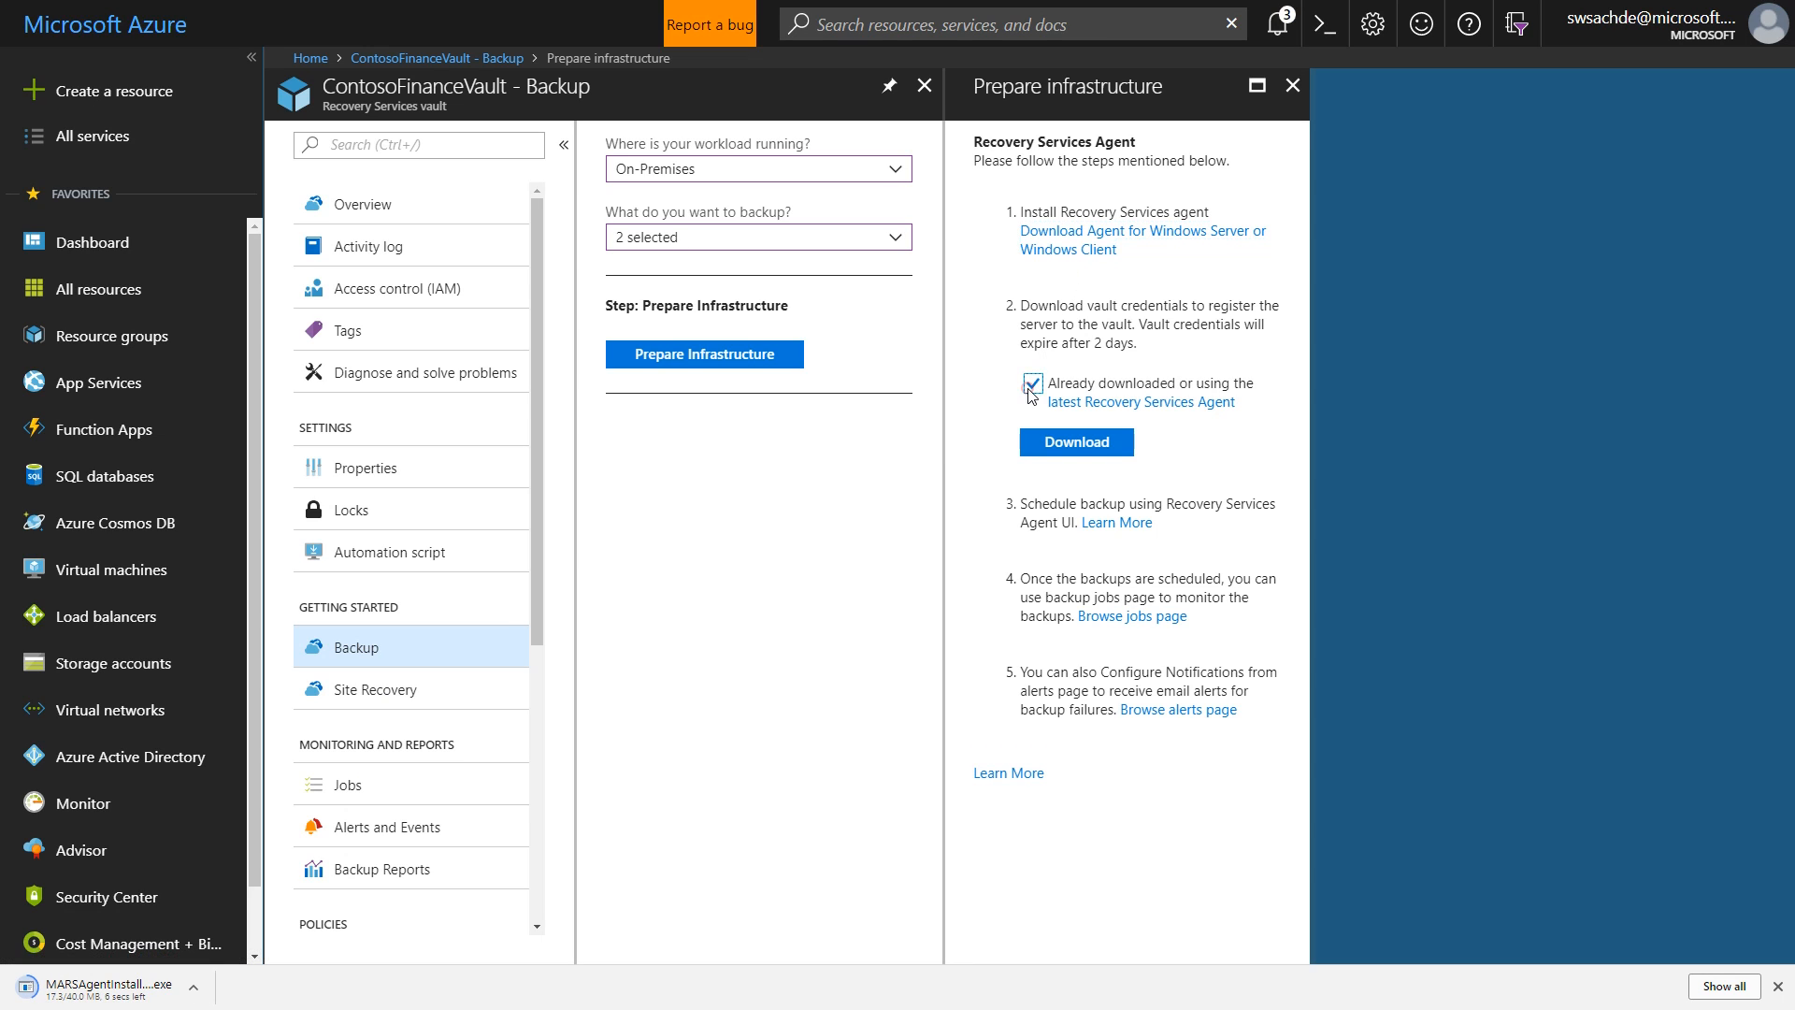
{"action": "left_click", "coordinate": [1082, 452]}
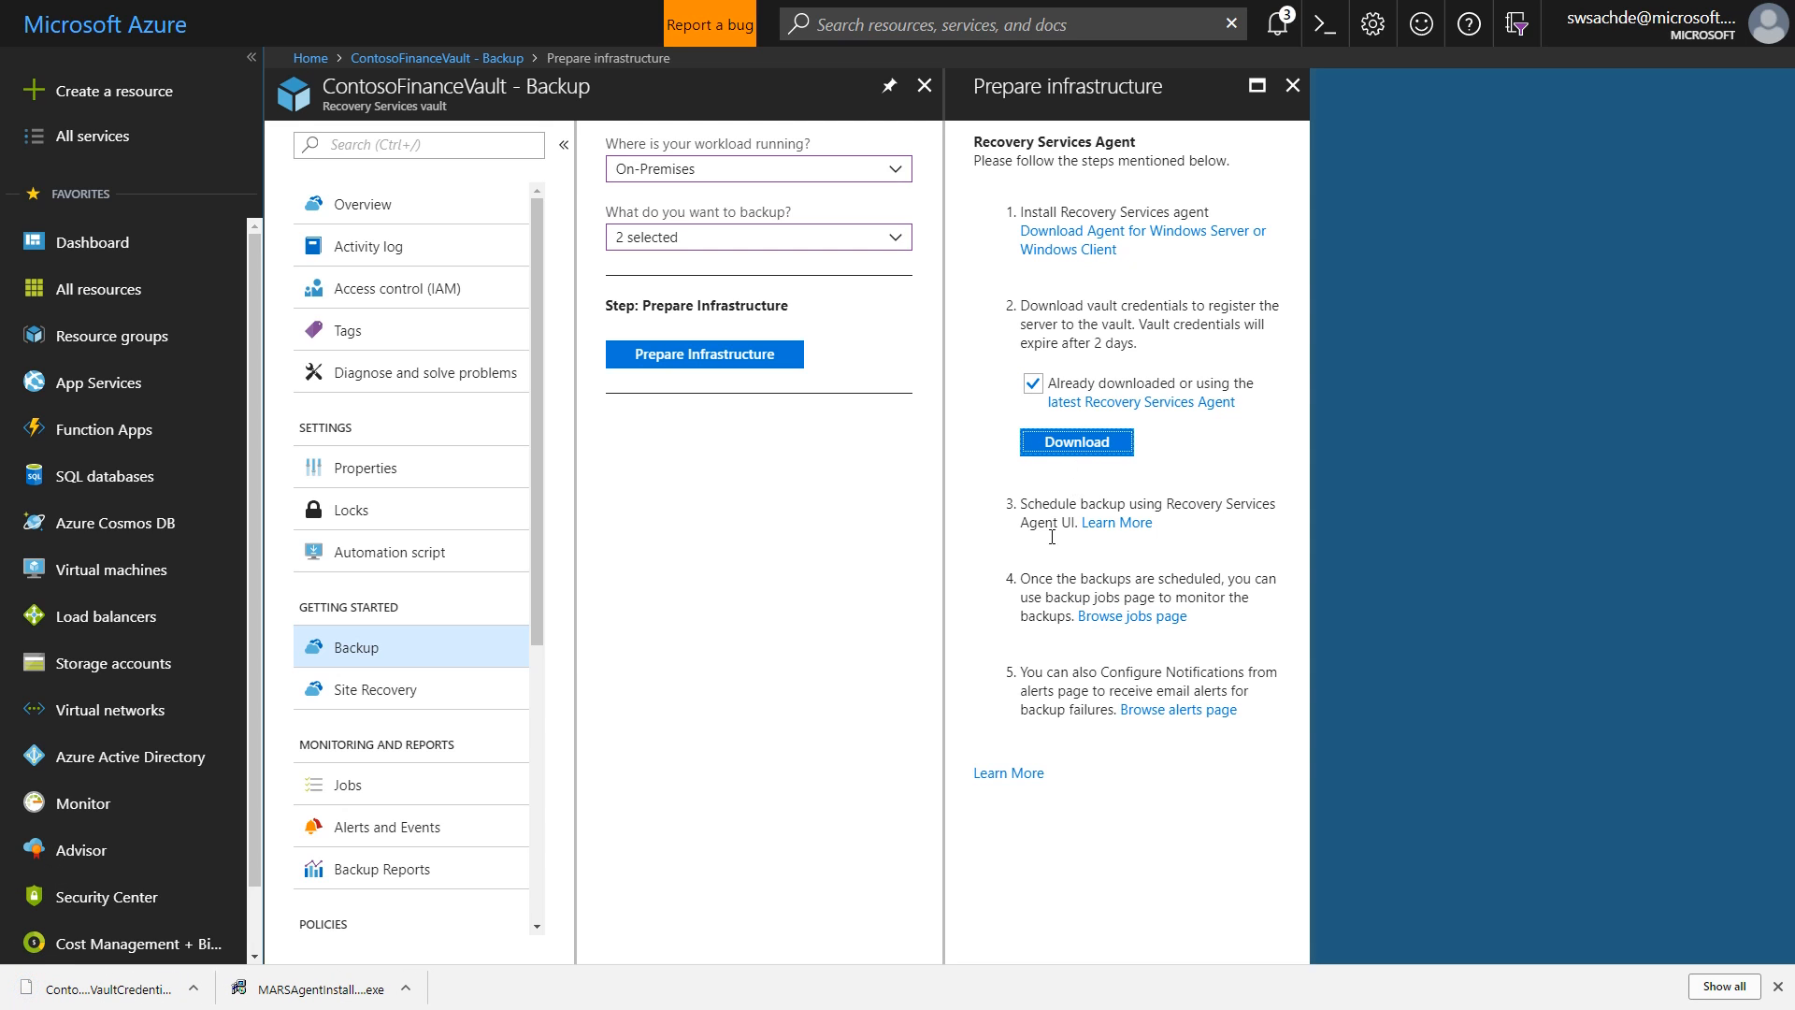
Install the Microsoft Azure Recovery Services Agent with its default folders and proceed to server registration.
{"action": "left_click", "coordinate": [338, 988]}
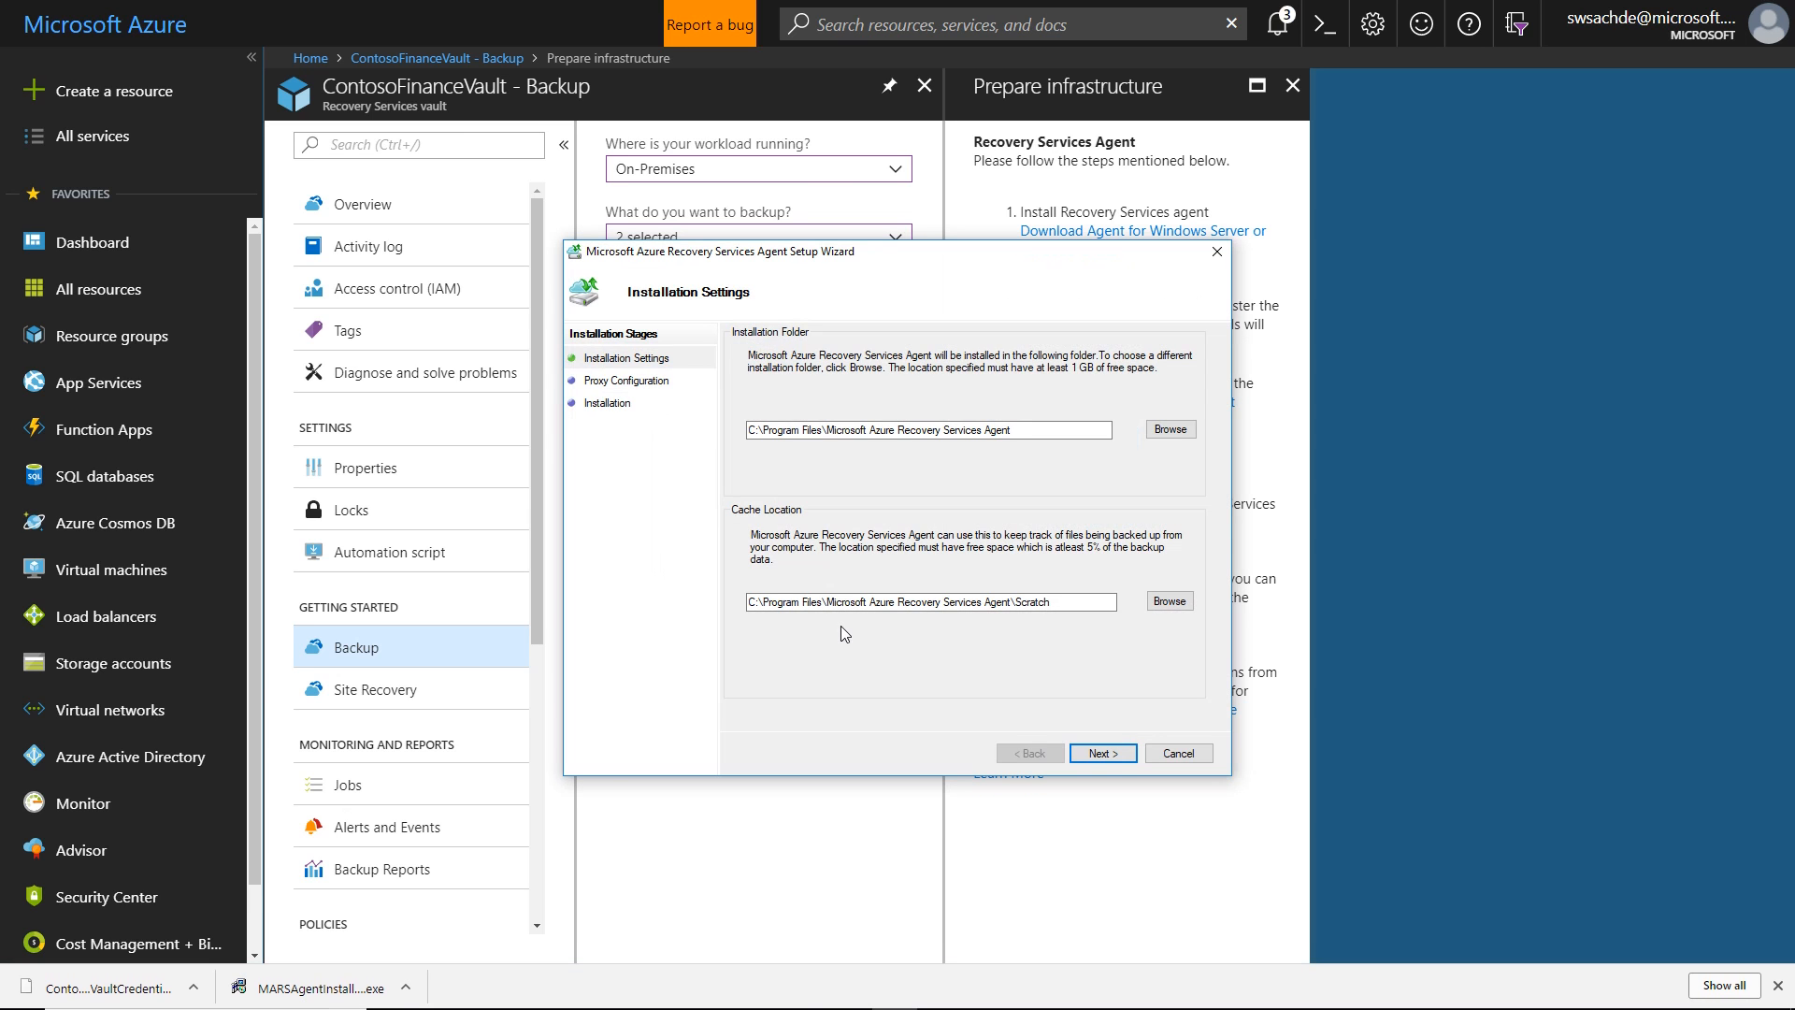
{"action": "left_click", "coordinate": [1103, 753]}
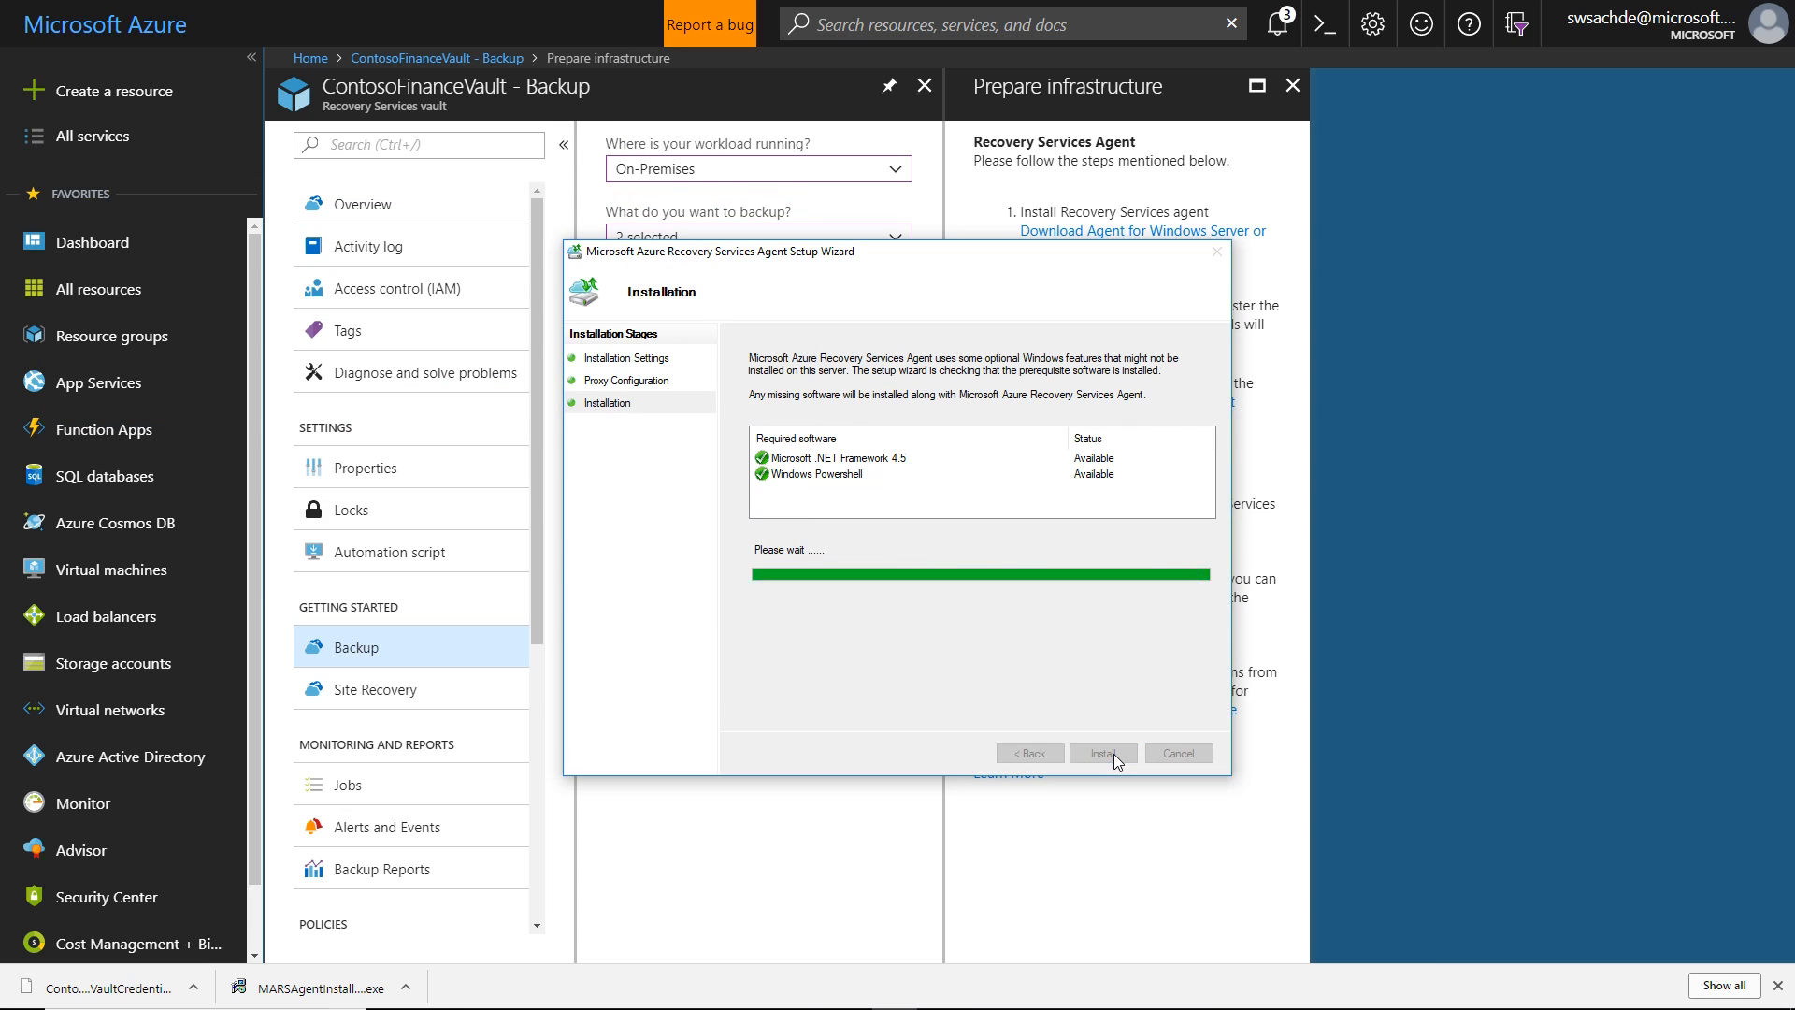
{"action": "left_click", "coordinate": [1130, 760]}
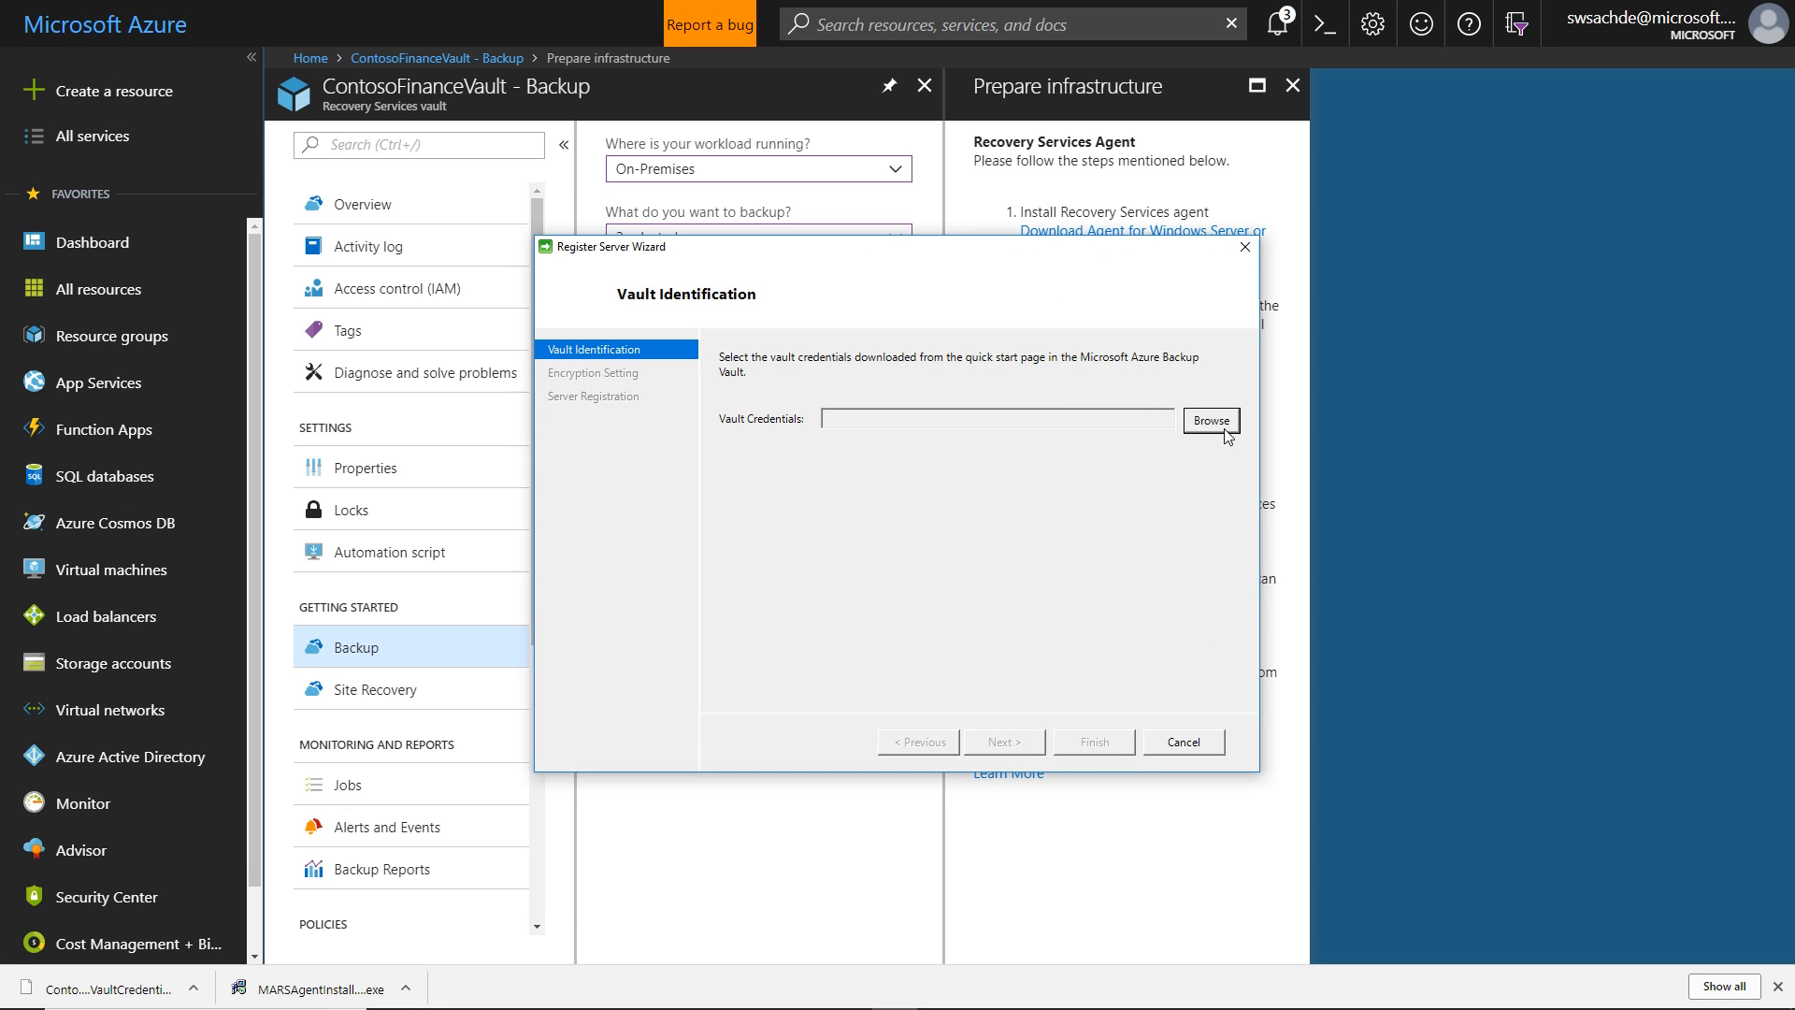
Identify the vault for registration using the downloaded ContosoFinanceVault credentials file from the Downloads folder.
{"action": "left_click", "coordinate": [1207, 421]}
{"action": "left_click", "coordinate": [601, 422]}
{"action": "left_click", "coordinate": [776, 389]}
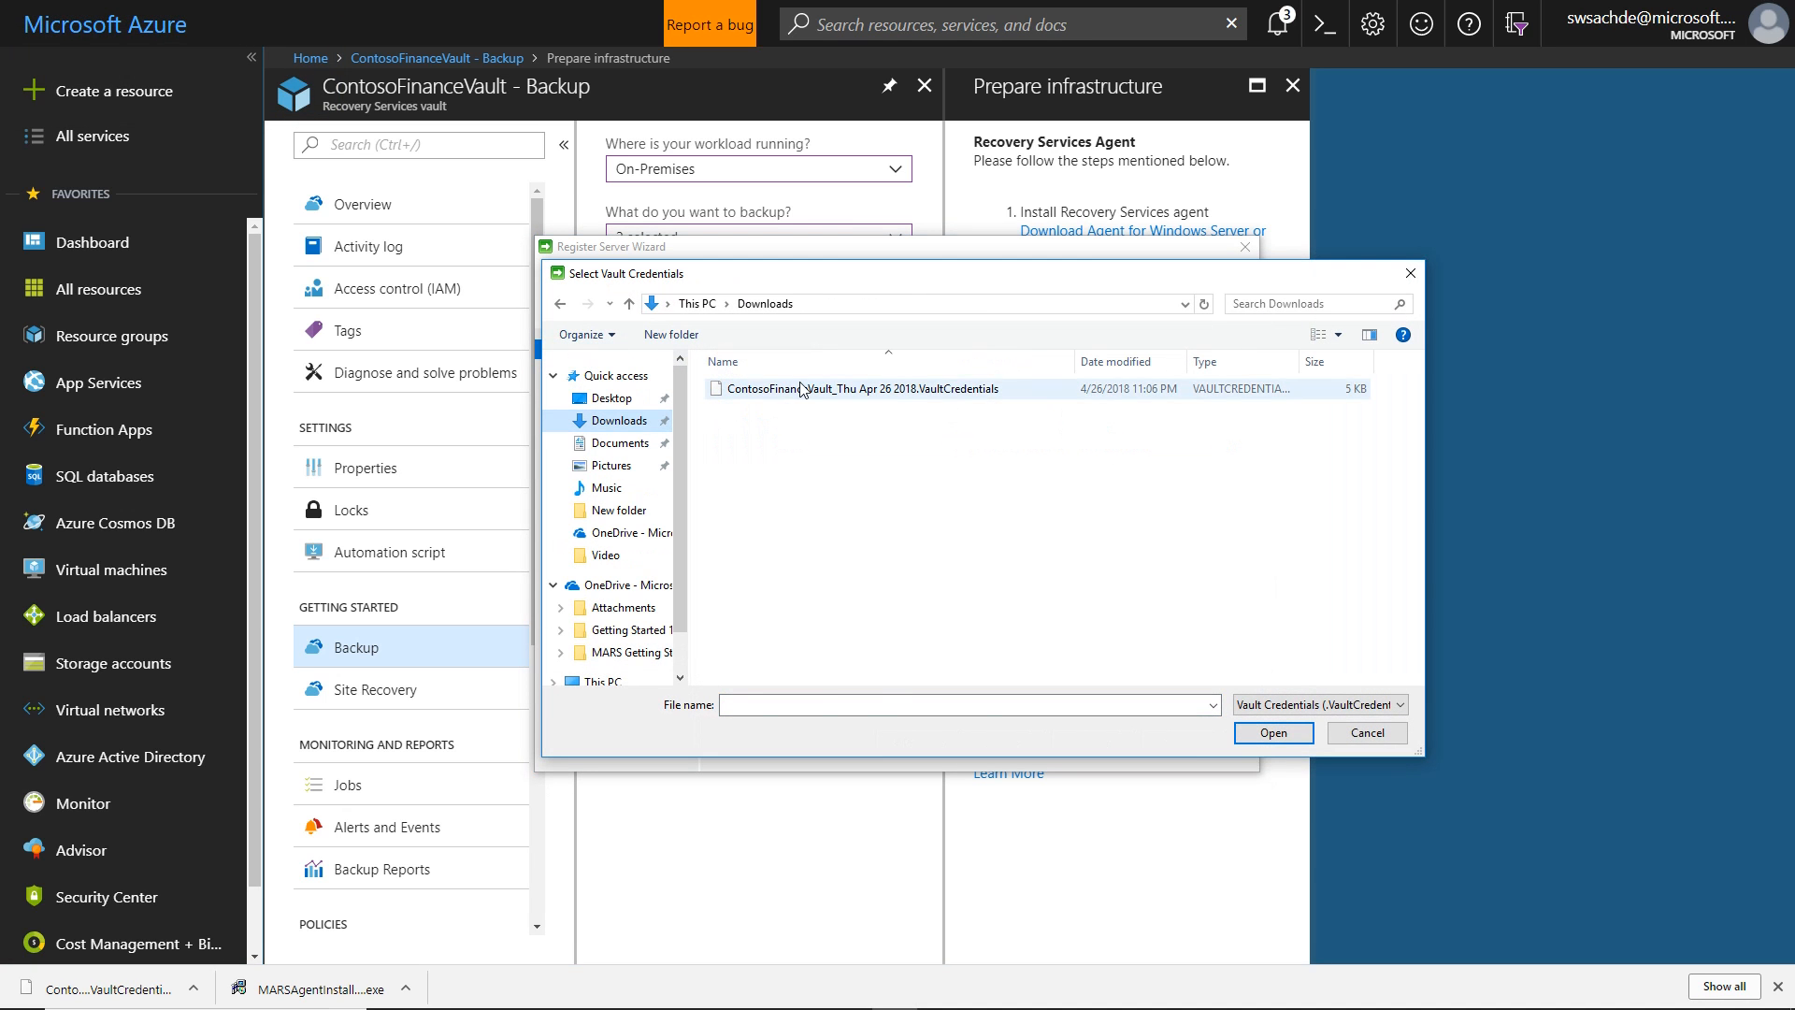
{"action": "left_click", "coordinate": [1270, 743]}
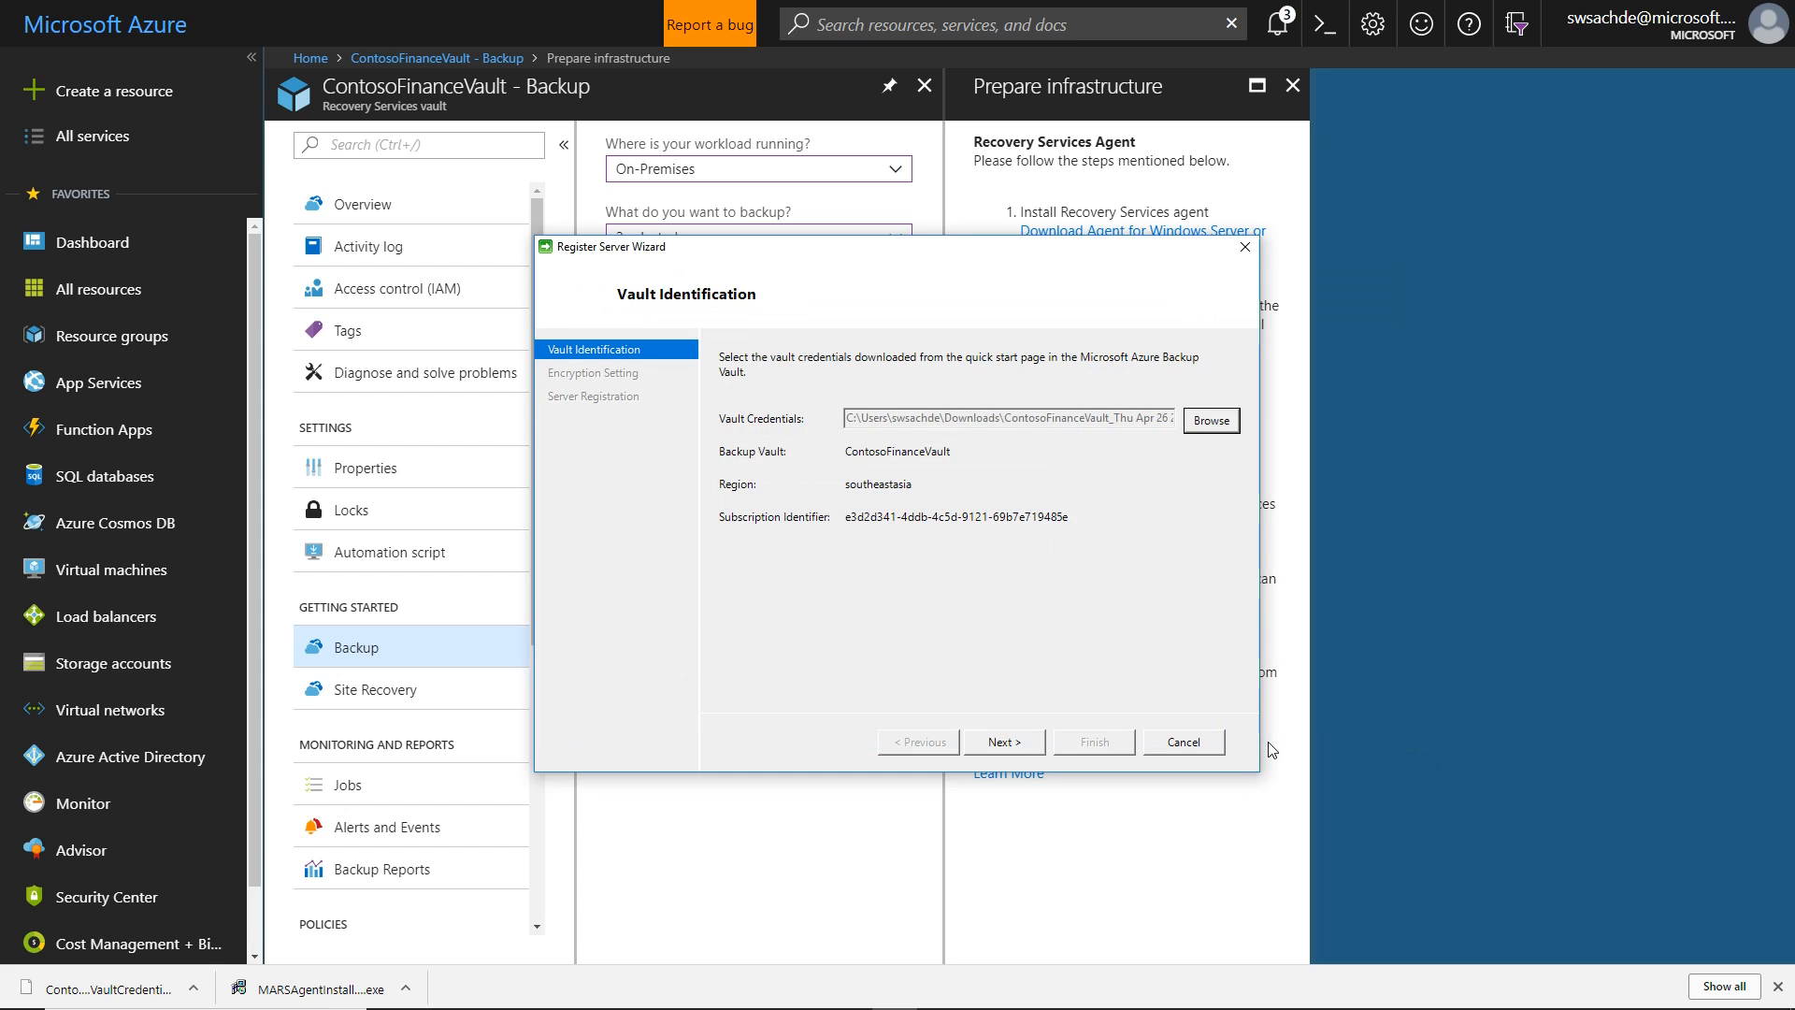
{"action": "left_click", "coordinate": [1019, 746]}
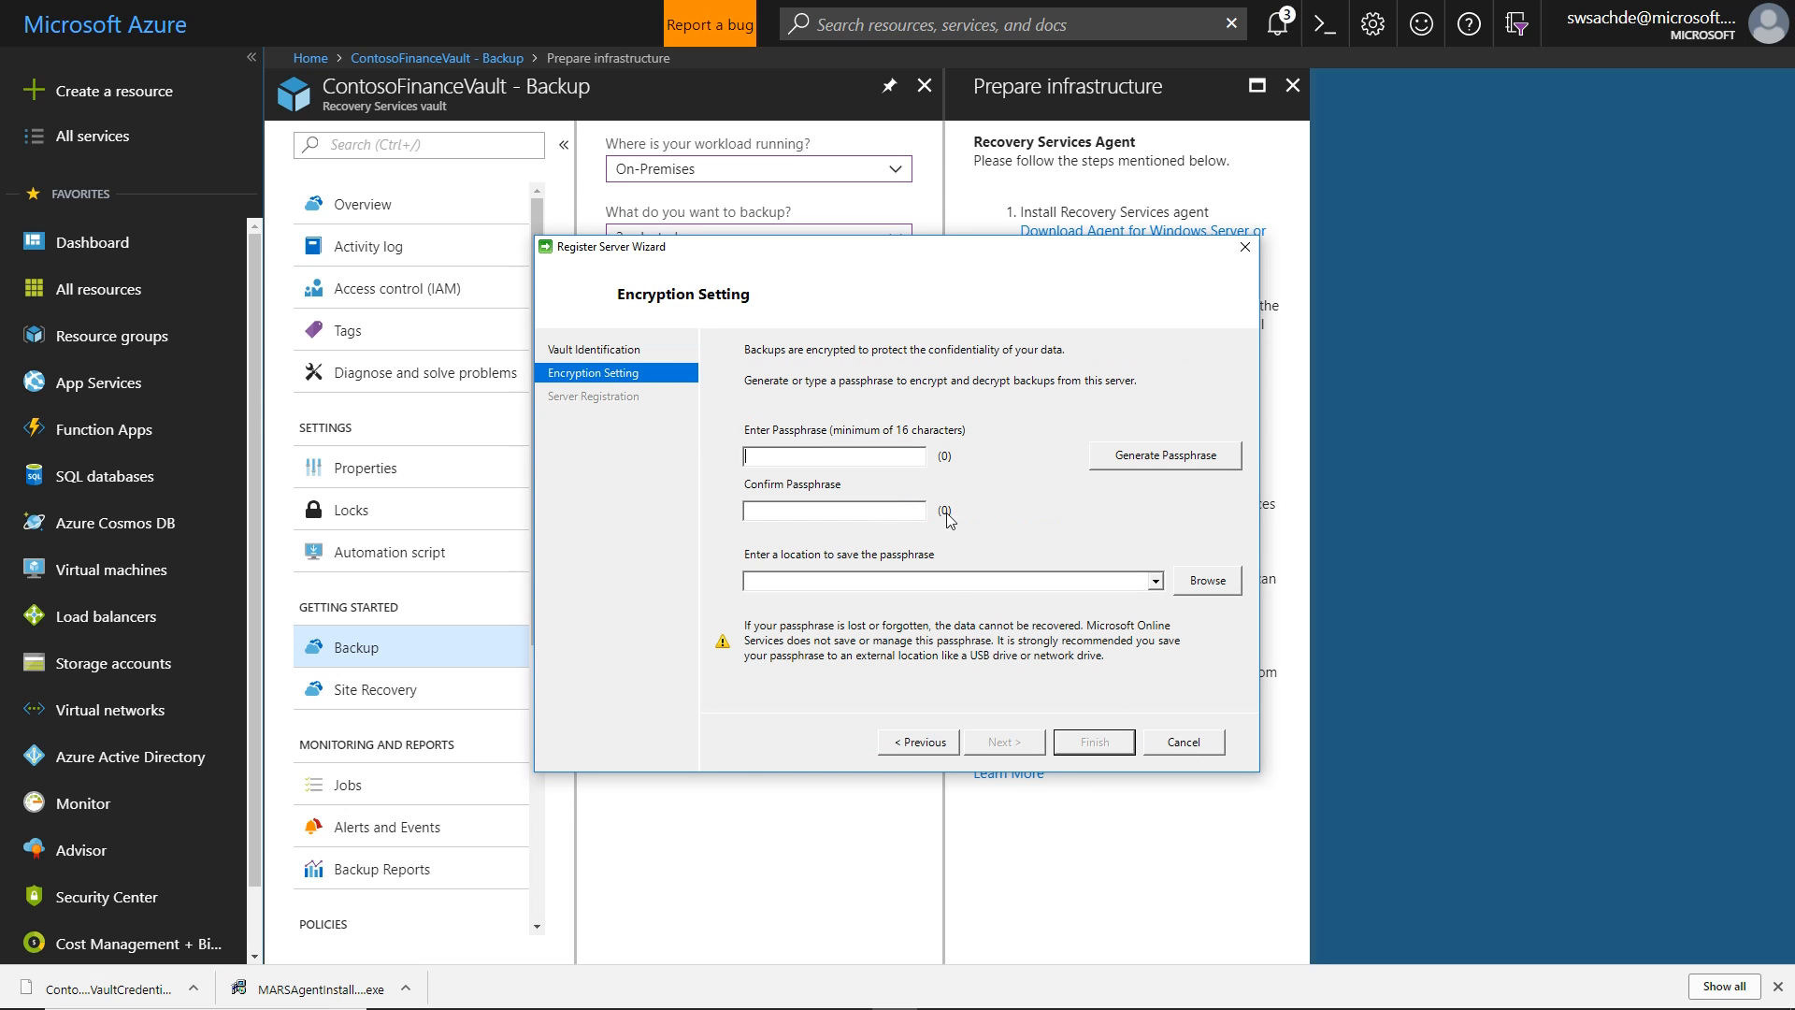
Generate the encryption passphrase, enter the network folder for saving it, and finish registering the server with the agent set to launch.
{"action": "left_click", "coordinate": [1168, 467]}
{"action": "right_click", "coordinate": [1021, 580]}
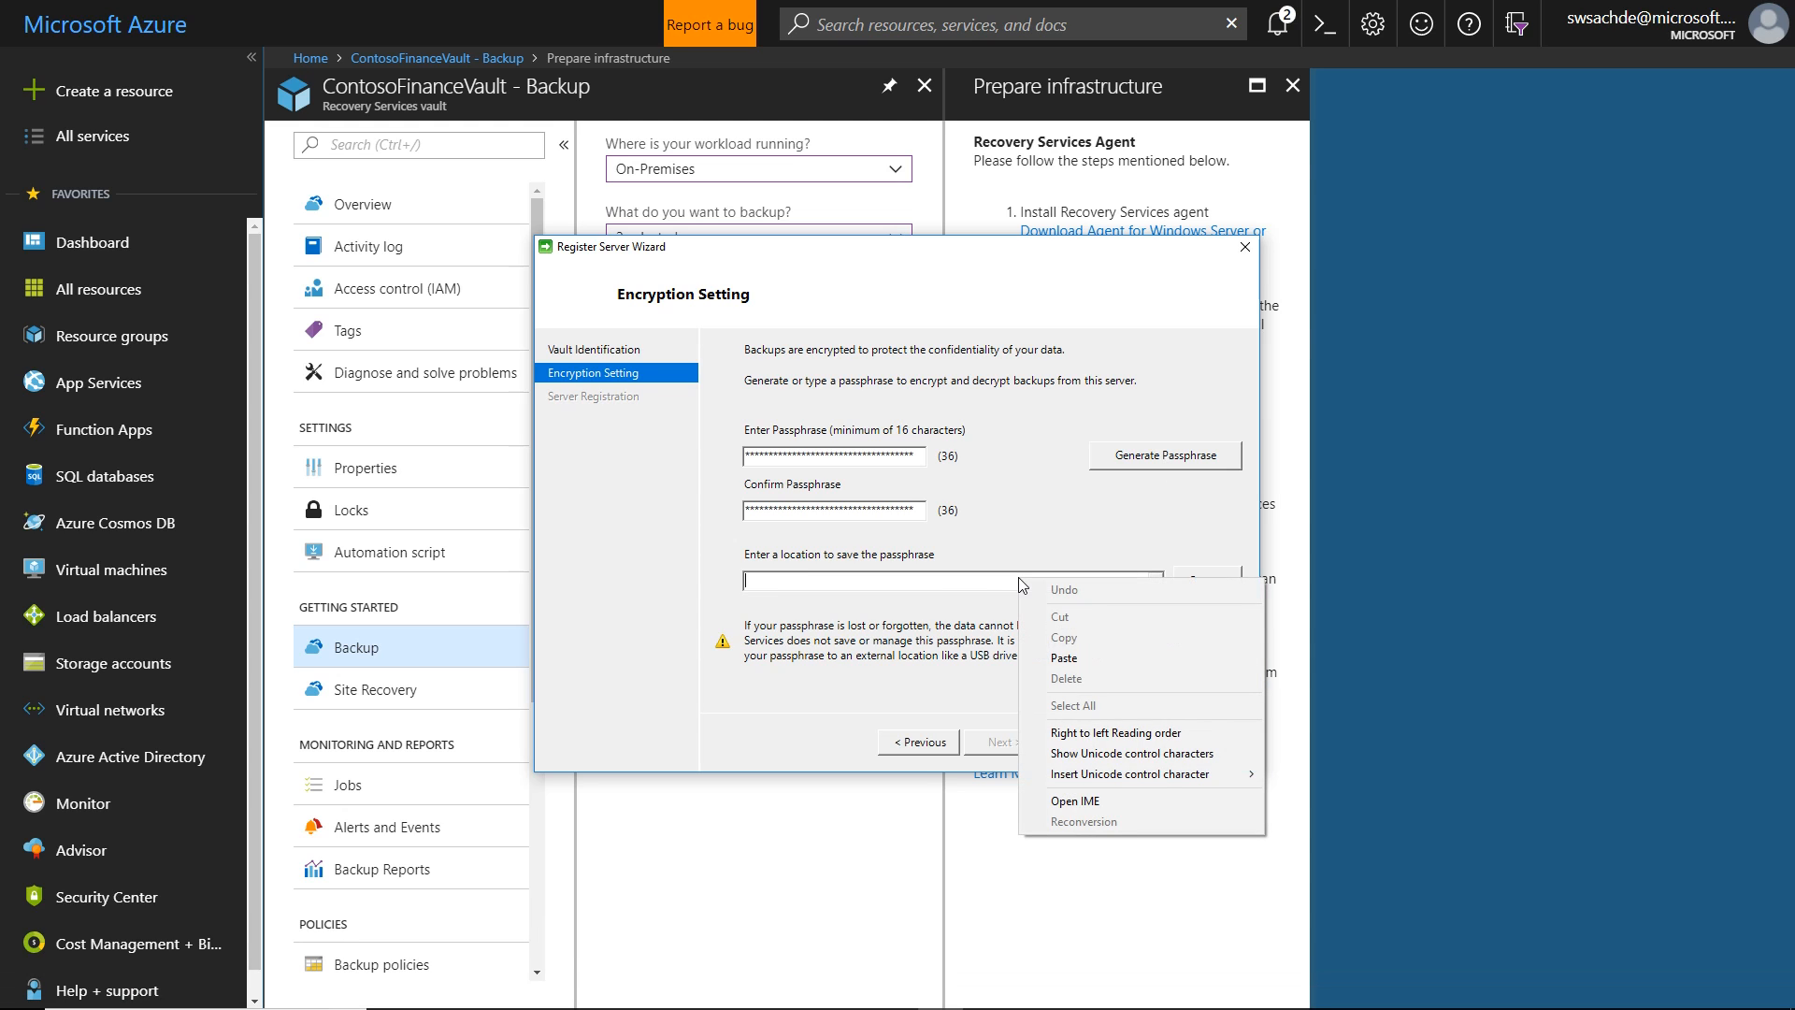
{"action": "left_click", "coordinate": [1057, 659]}
{"action": "left_click_drag", "start_coordinate": [1099, 577], "coordinate": [688, 583]}
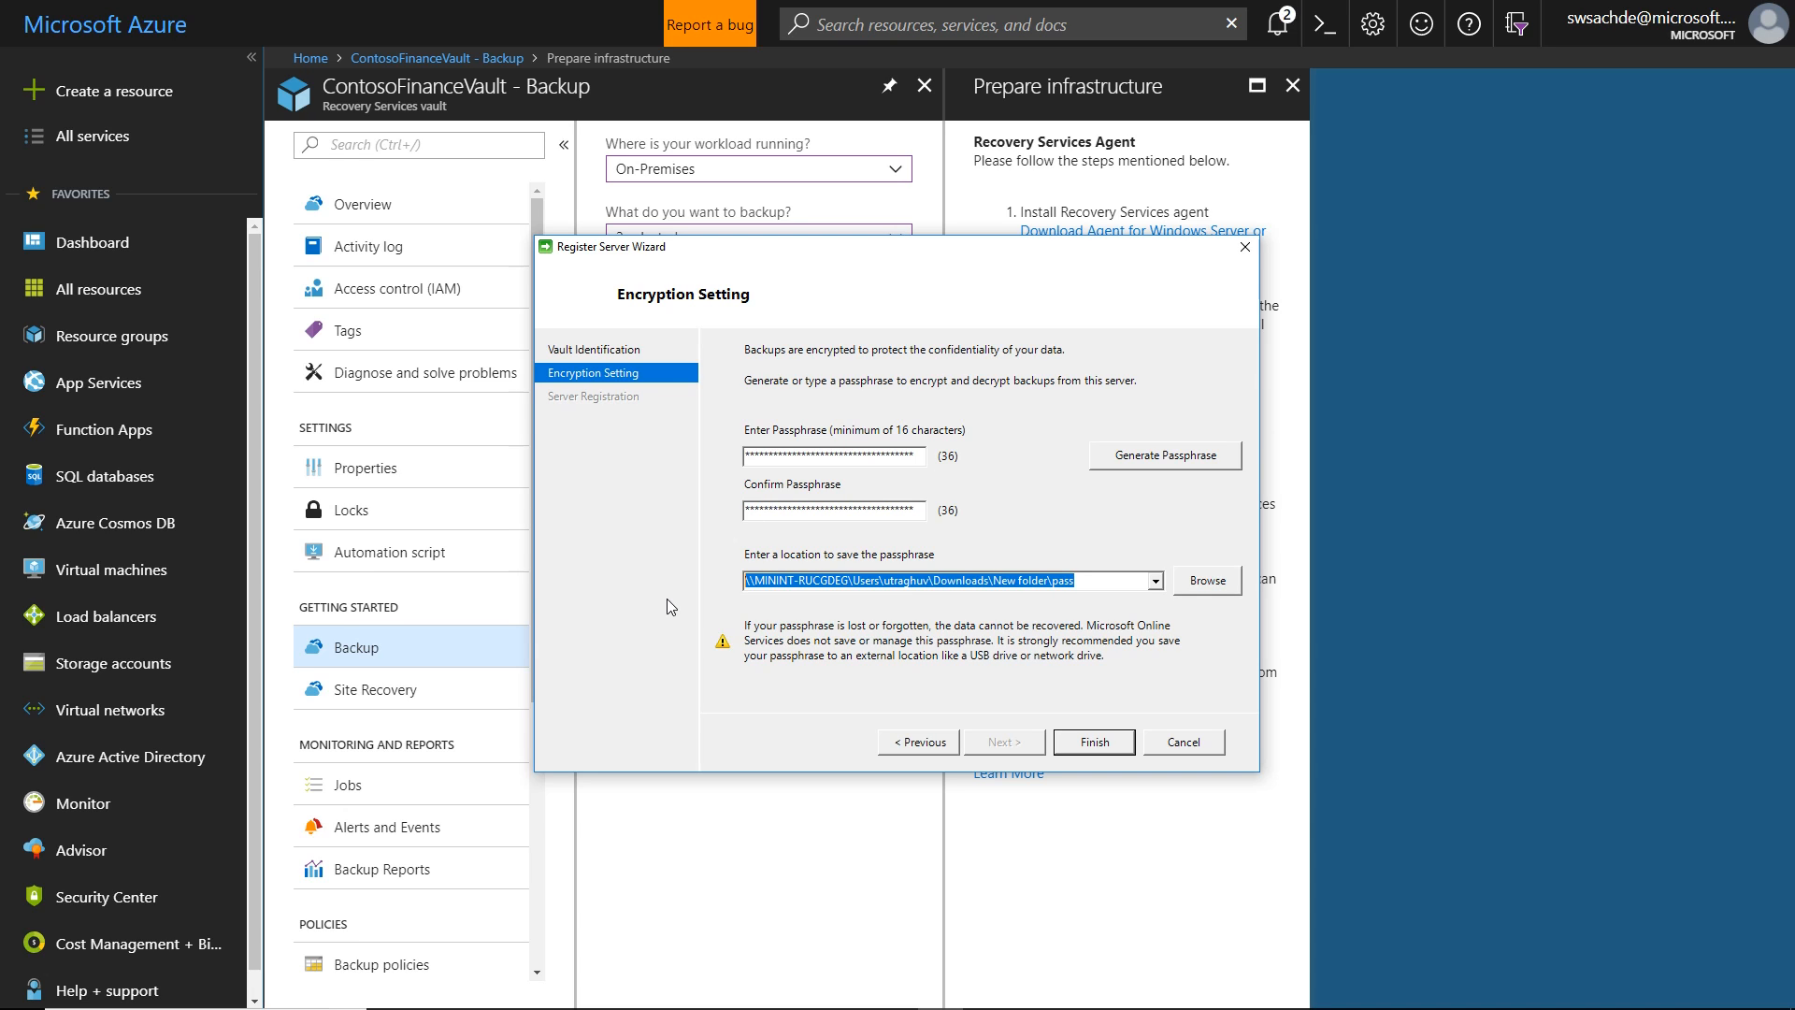
{"action": "left_click", "coordinate": [1096, 742]}
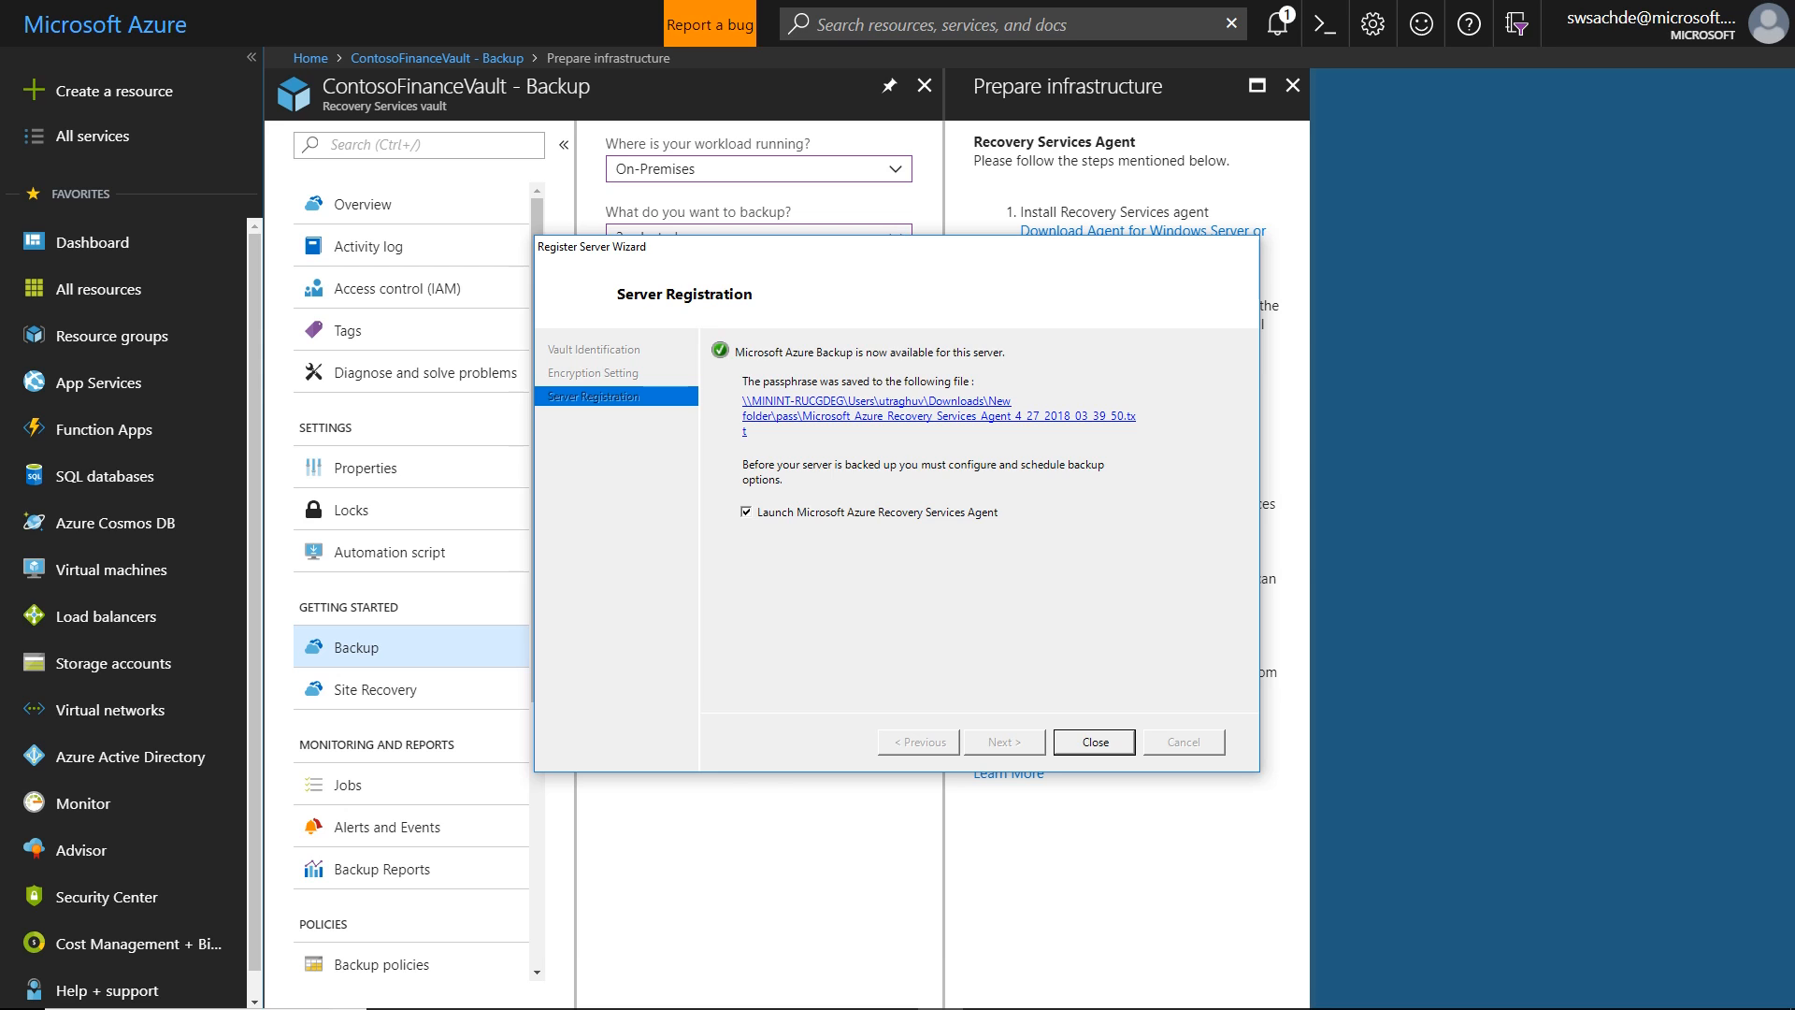
{"action": "left_click", "coordinate": [1101, 744]}
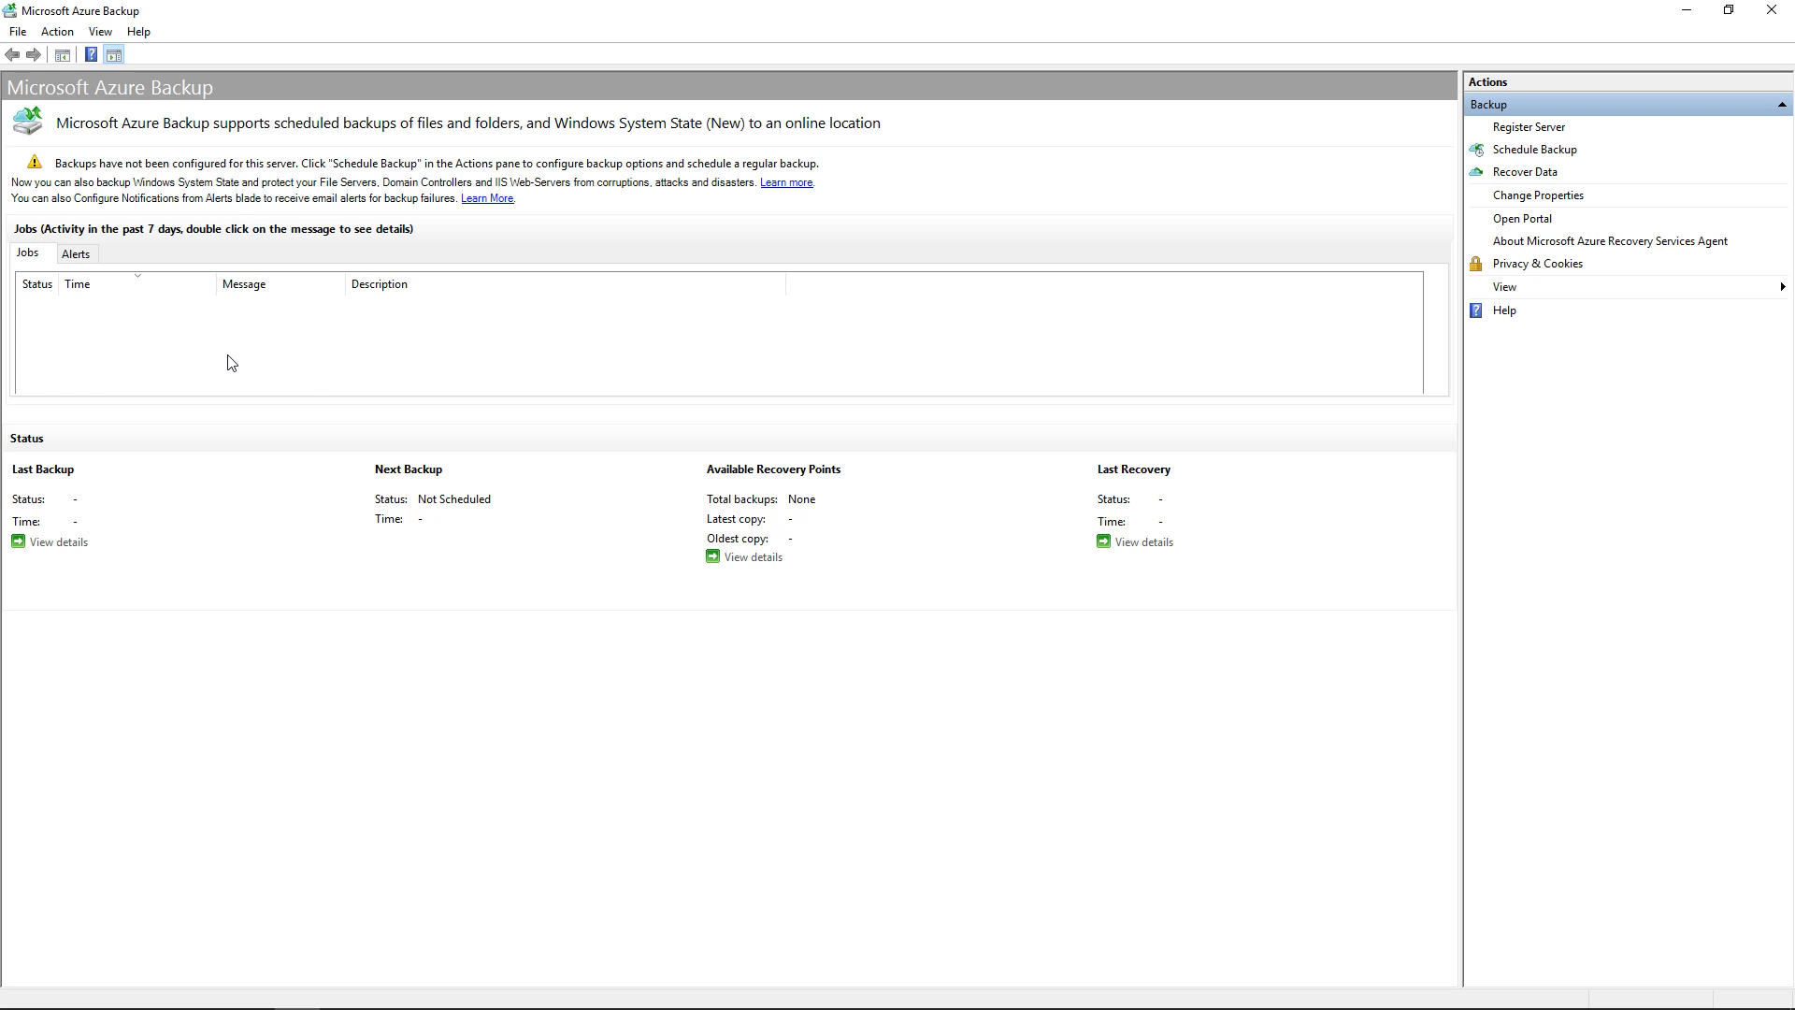
Start a new backup schedule in Microsoft Azure Backup and add System State and the whole C: drive as backup items.
{"action": "left_click", "coordinate": [1539, 159]}
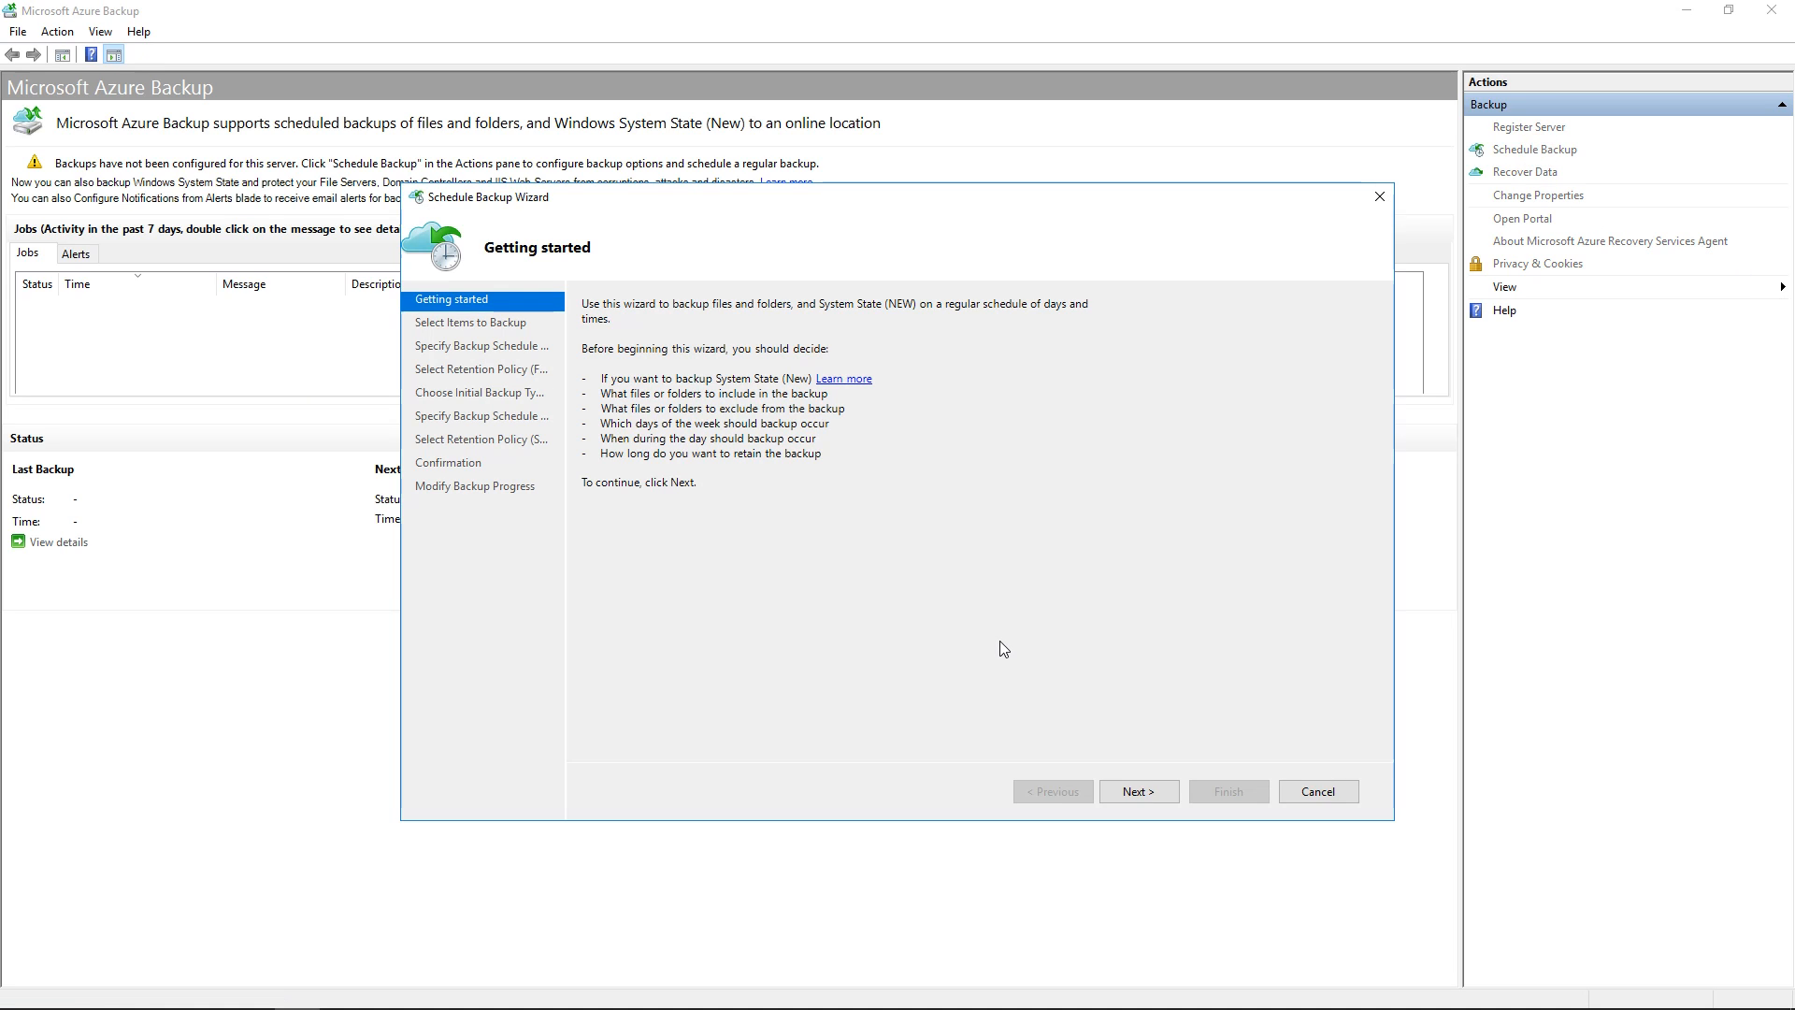
{"action": "left_click", "coordinate": [1133, 788]}
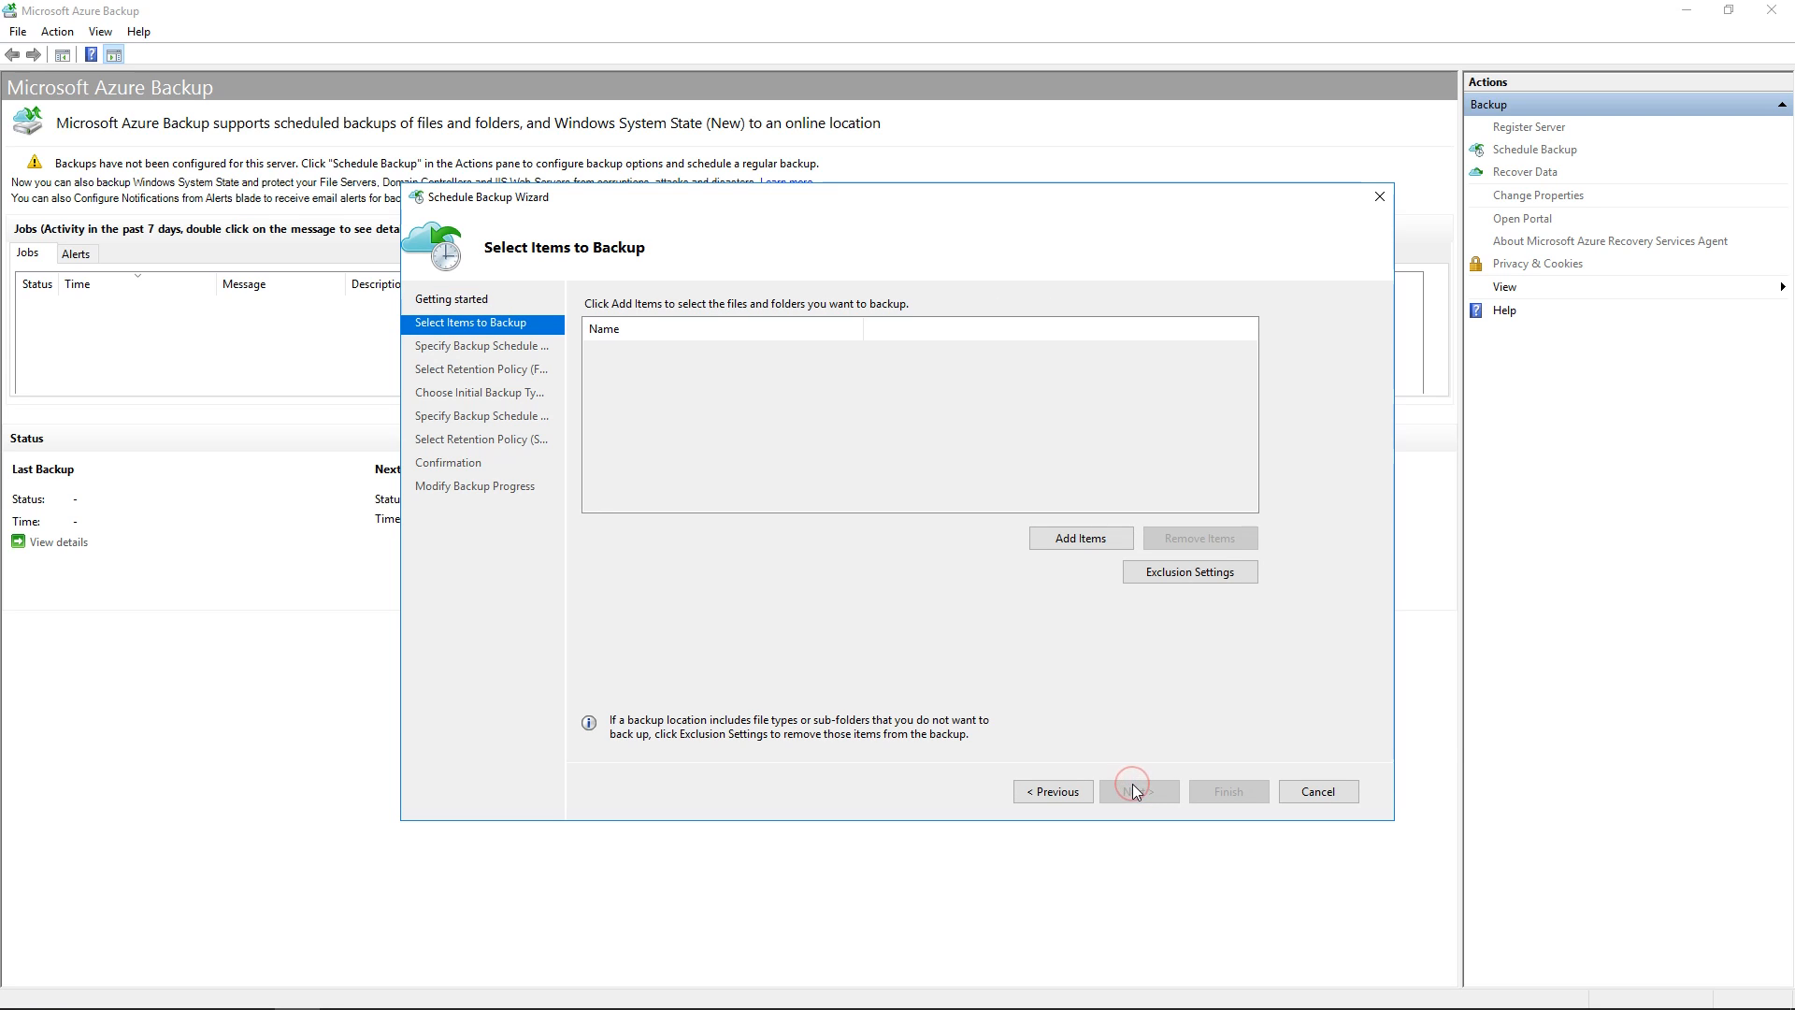
{"action": "left_click", "coordinate": [1048, 541]}
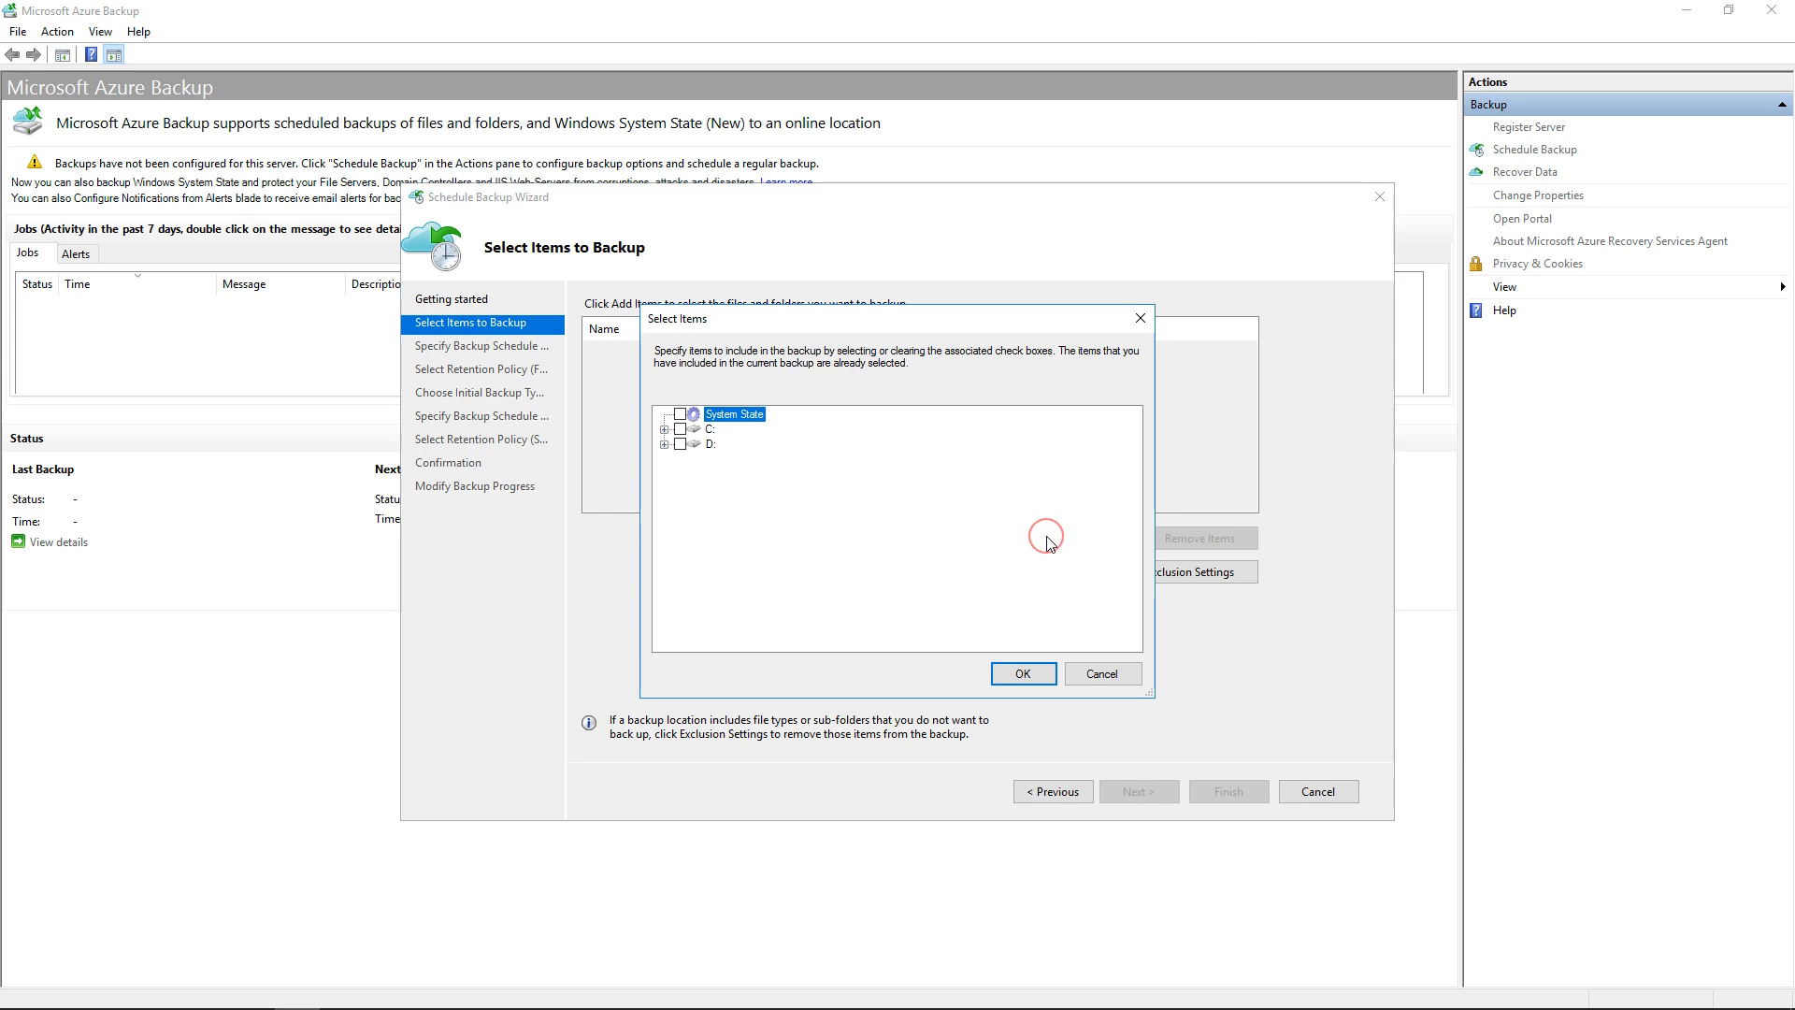
{"action": "left_click", "coordinate": [679, 414]}
{"action": "left_click", "coordinate": [664, 429]}
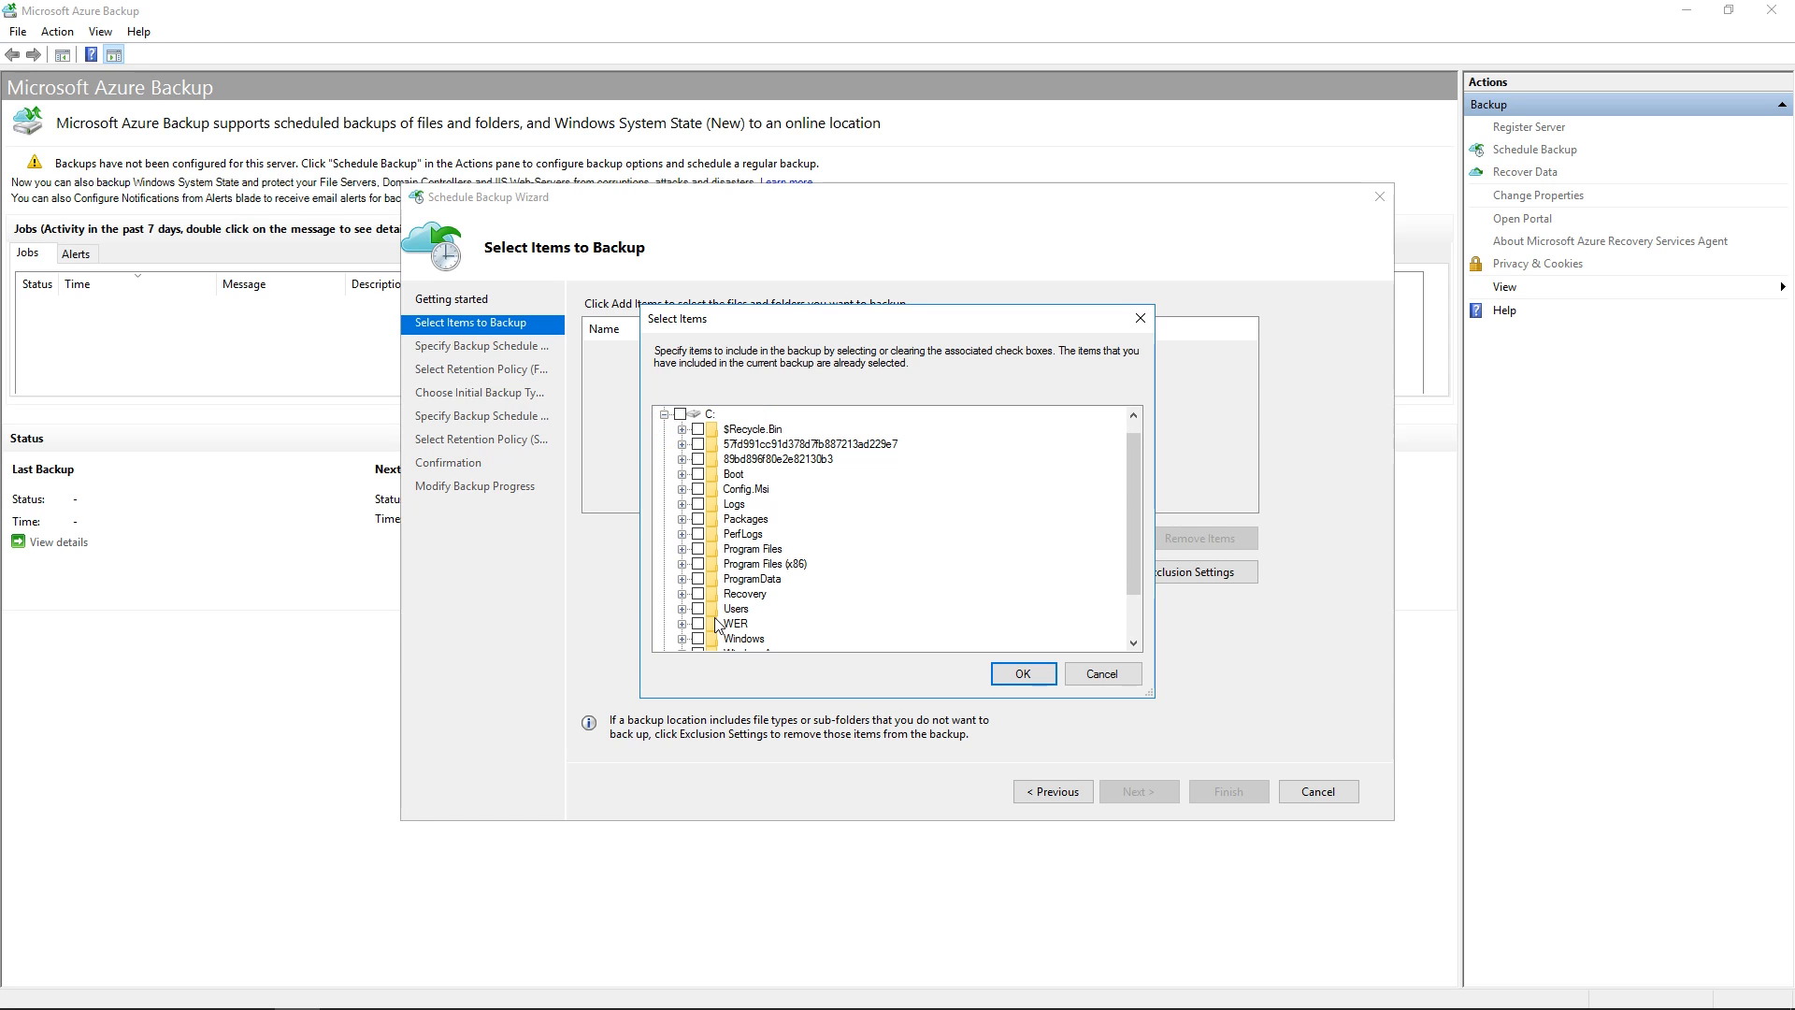
{"action": "left_click", "coordinate": [680, 414]}
{"action": "left_click", "coordinate": [1024, 674]}
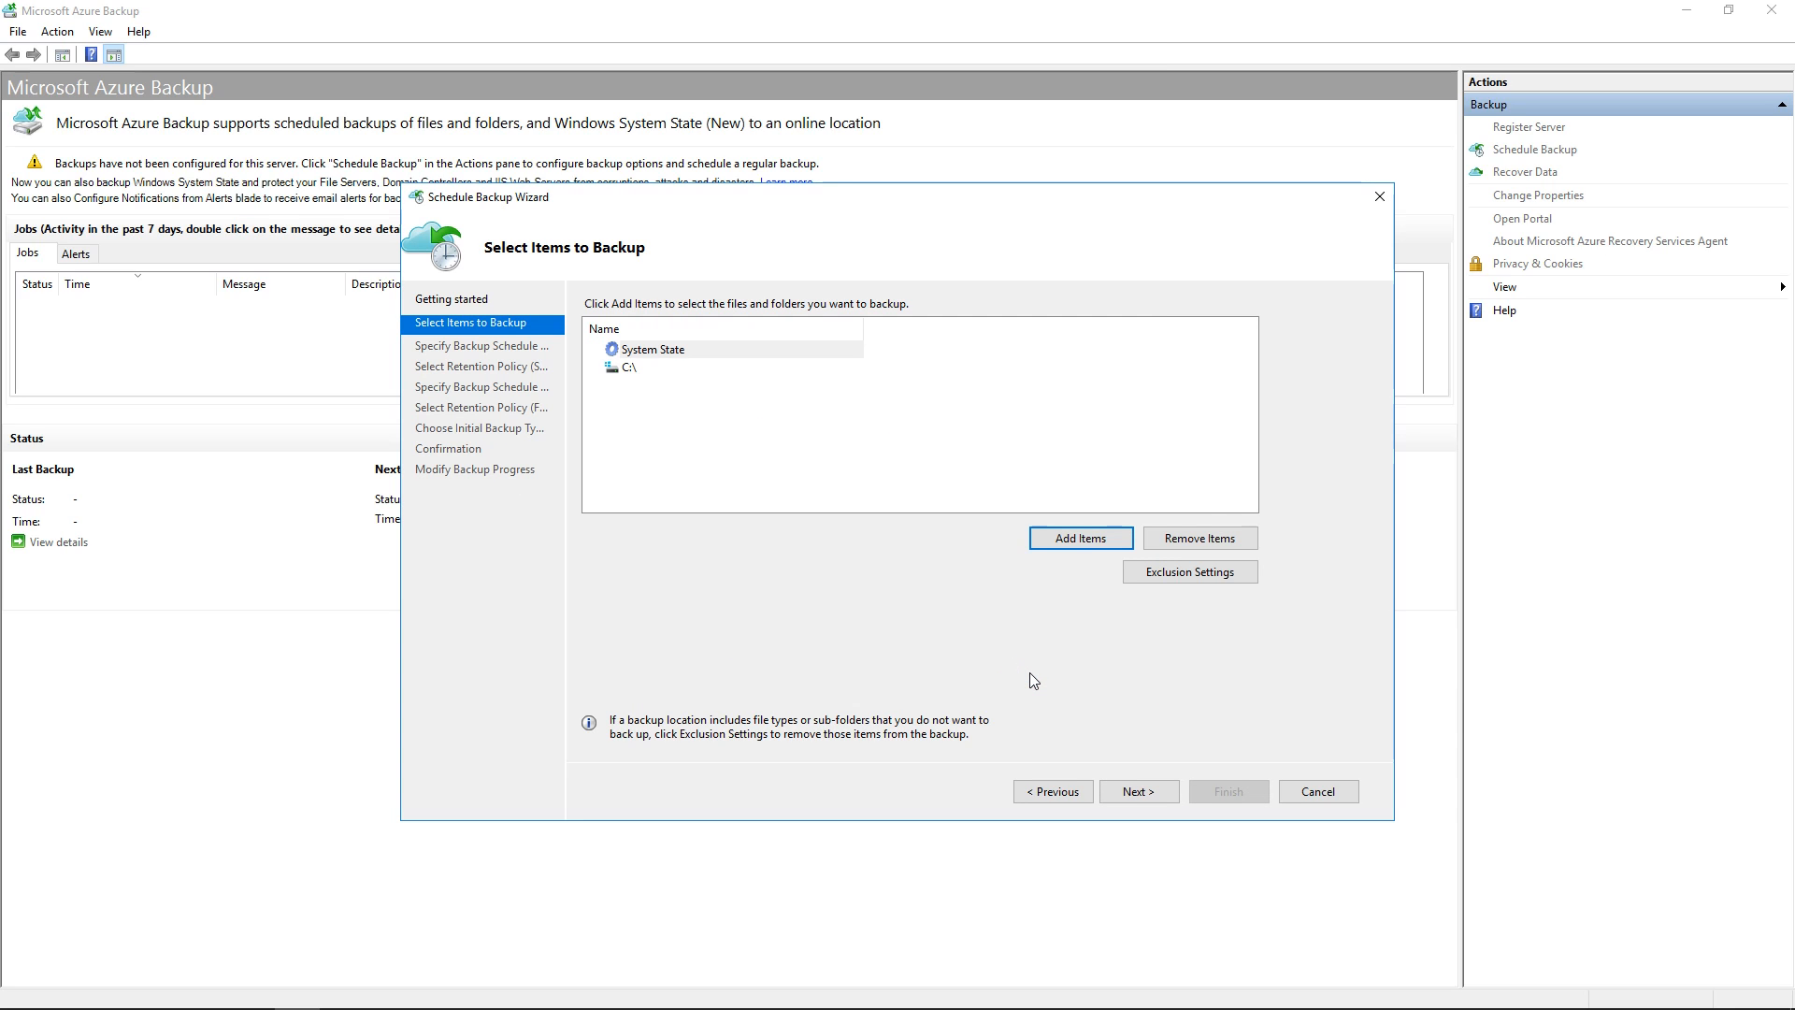
{"action": "left_click", "coordinate": [1156, 792]}
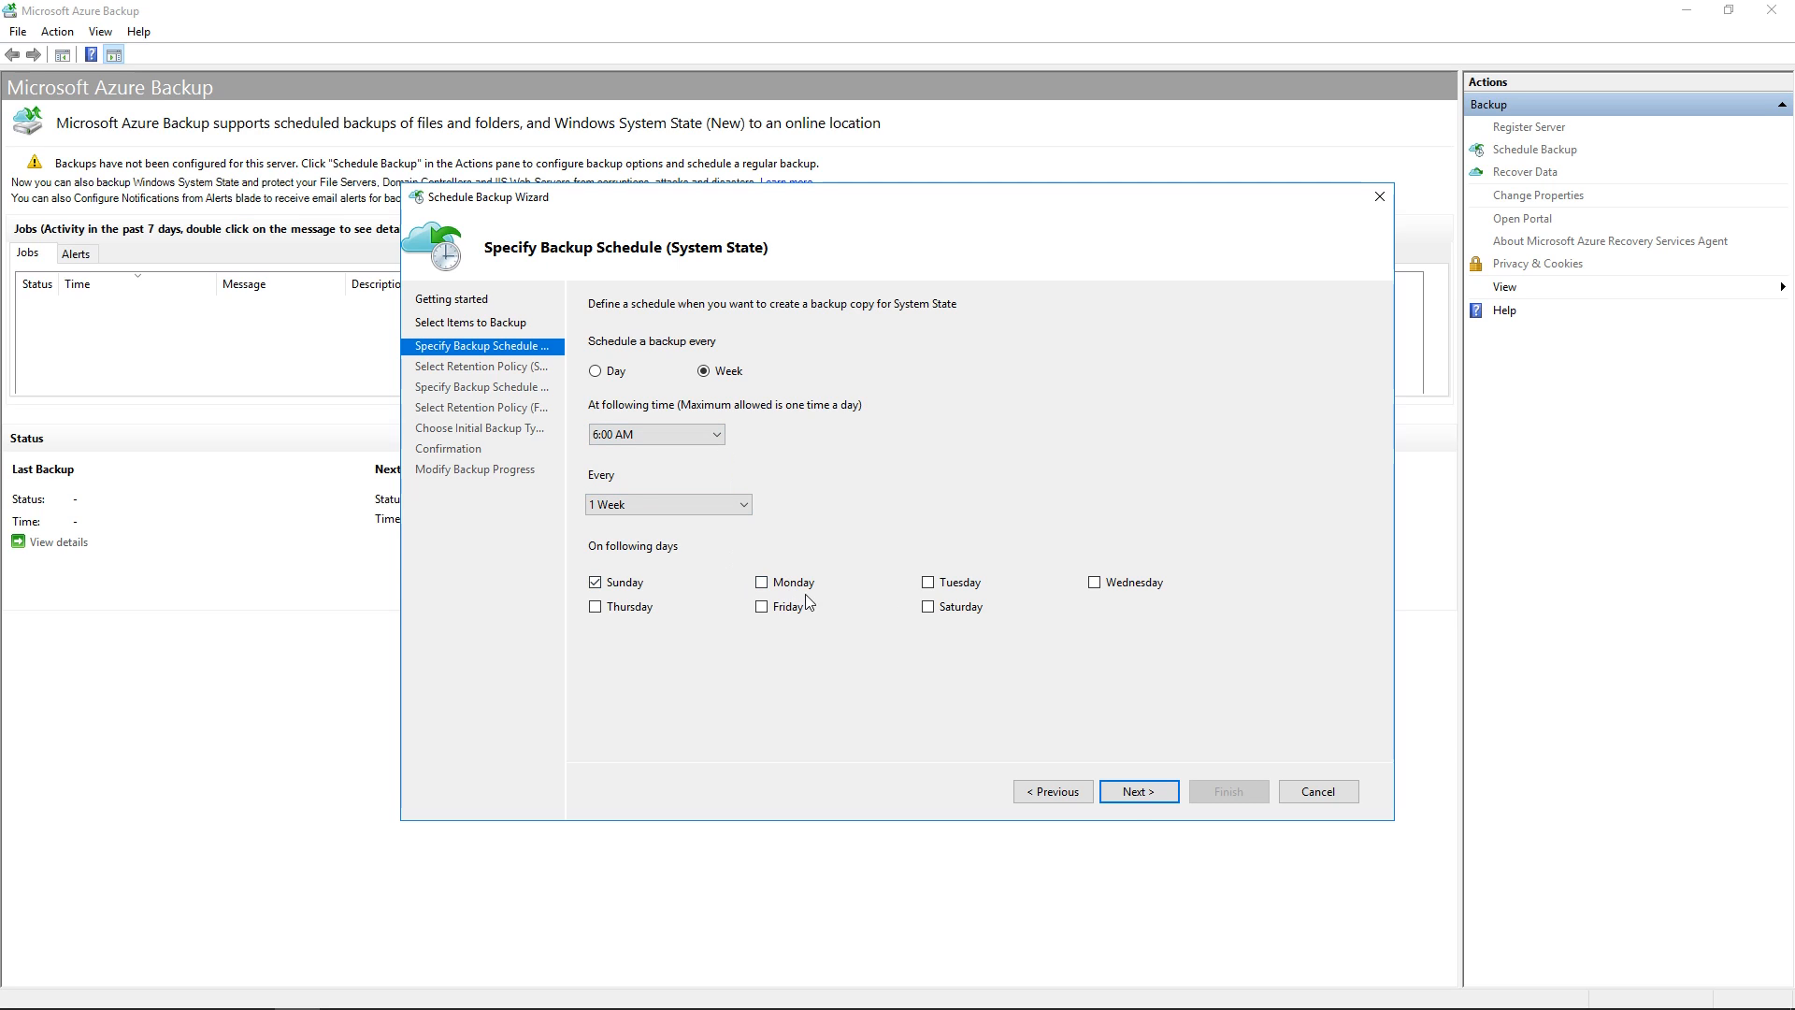
Add Tuesday to the weekly System State backup schedule and enable its monthly retention policy.
{"action": "left_click", "coordinate": [927, 581]}
{"action": "left_click", "coordinate": [1133, 793]}
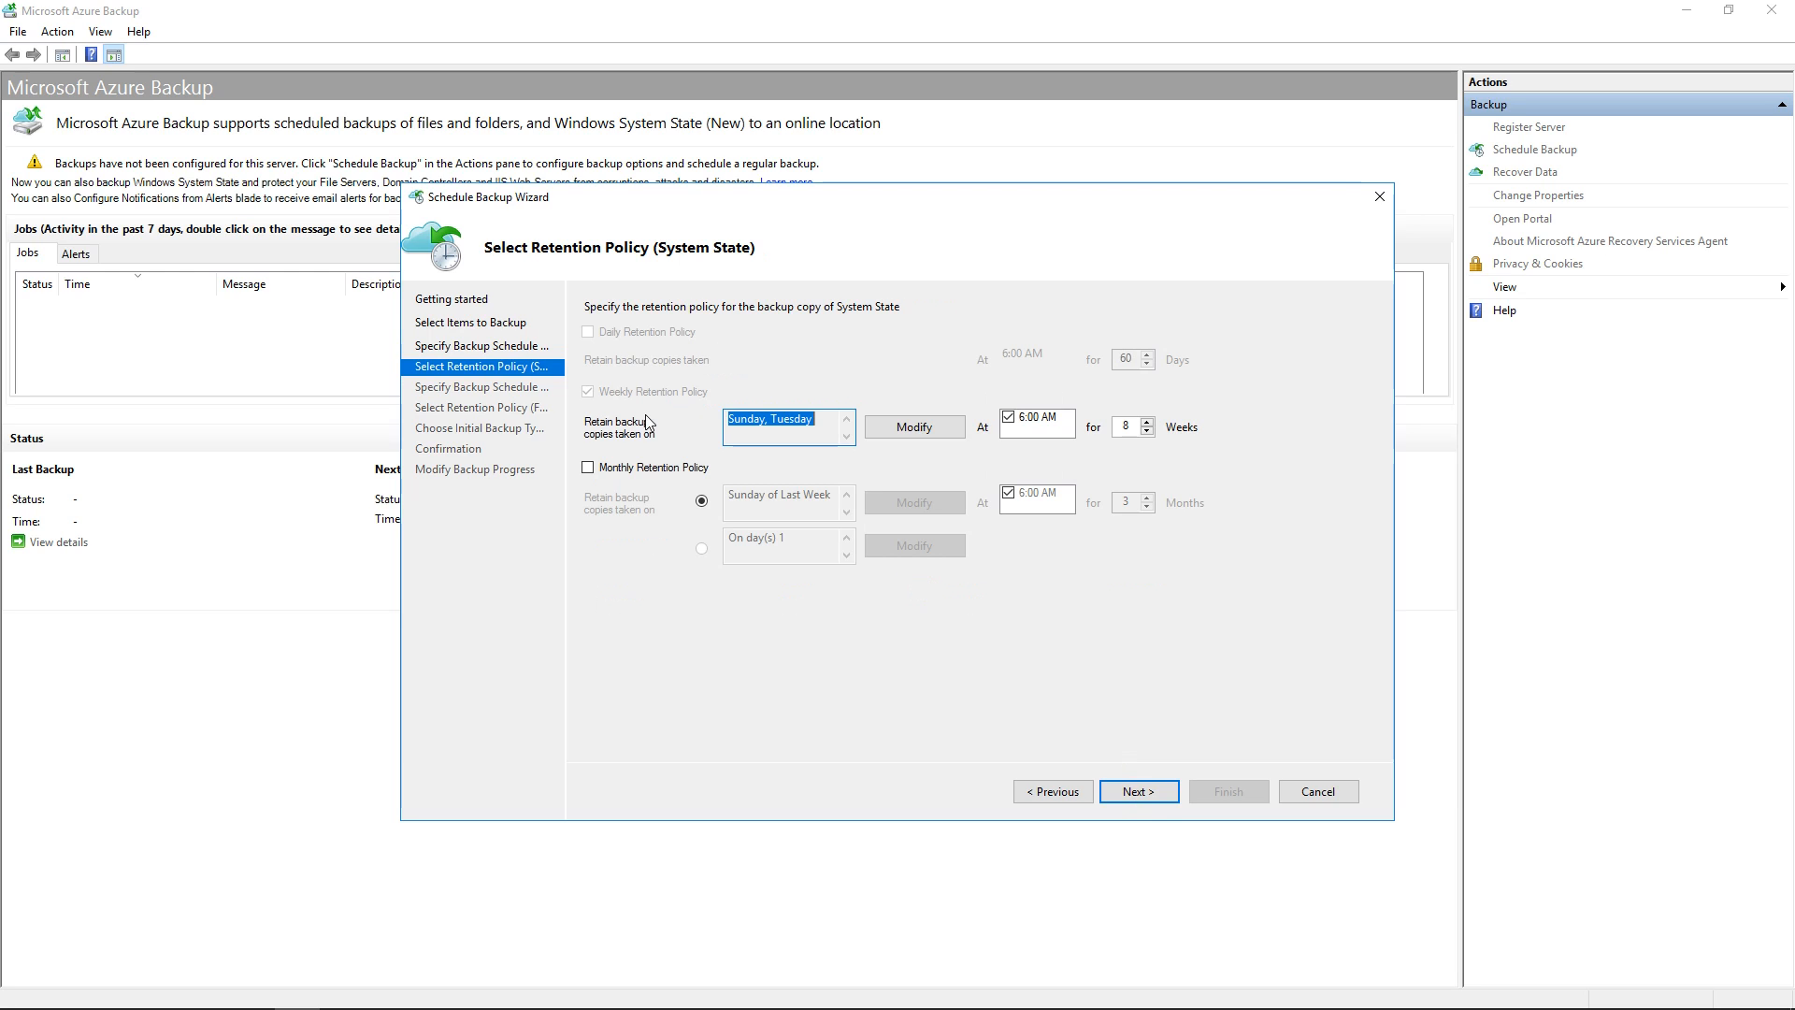
{"action": "left_click", "coordinate": [588, 467]}
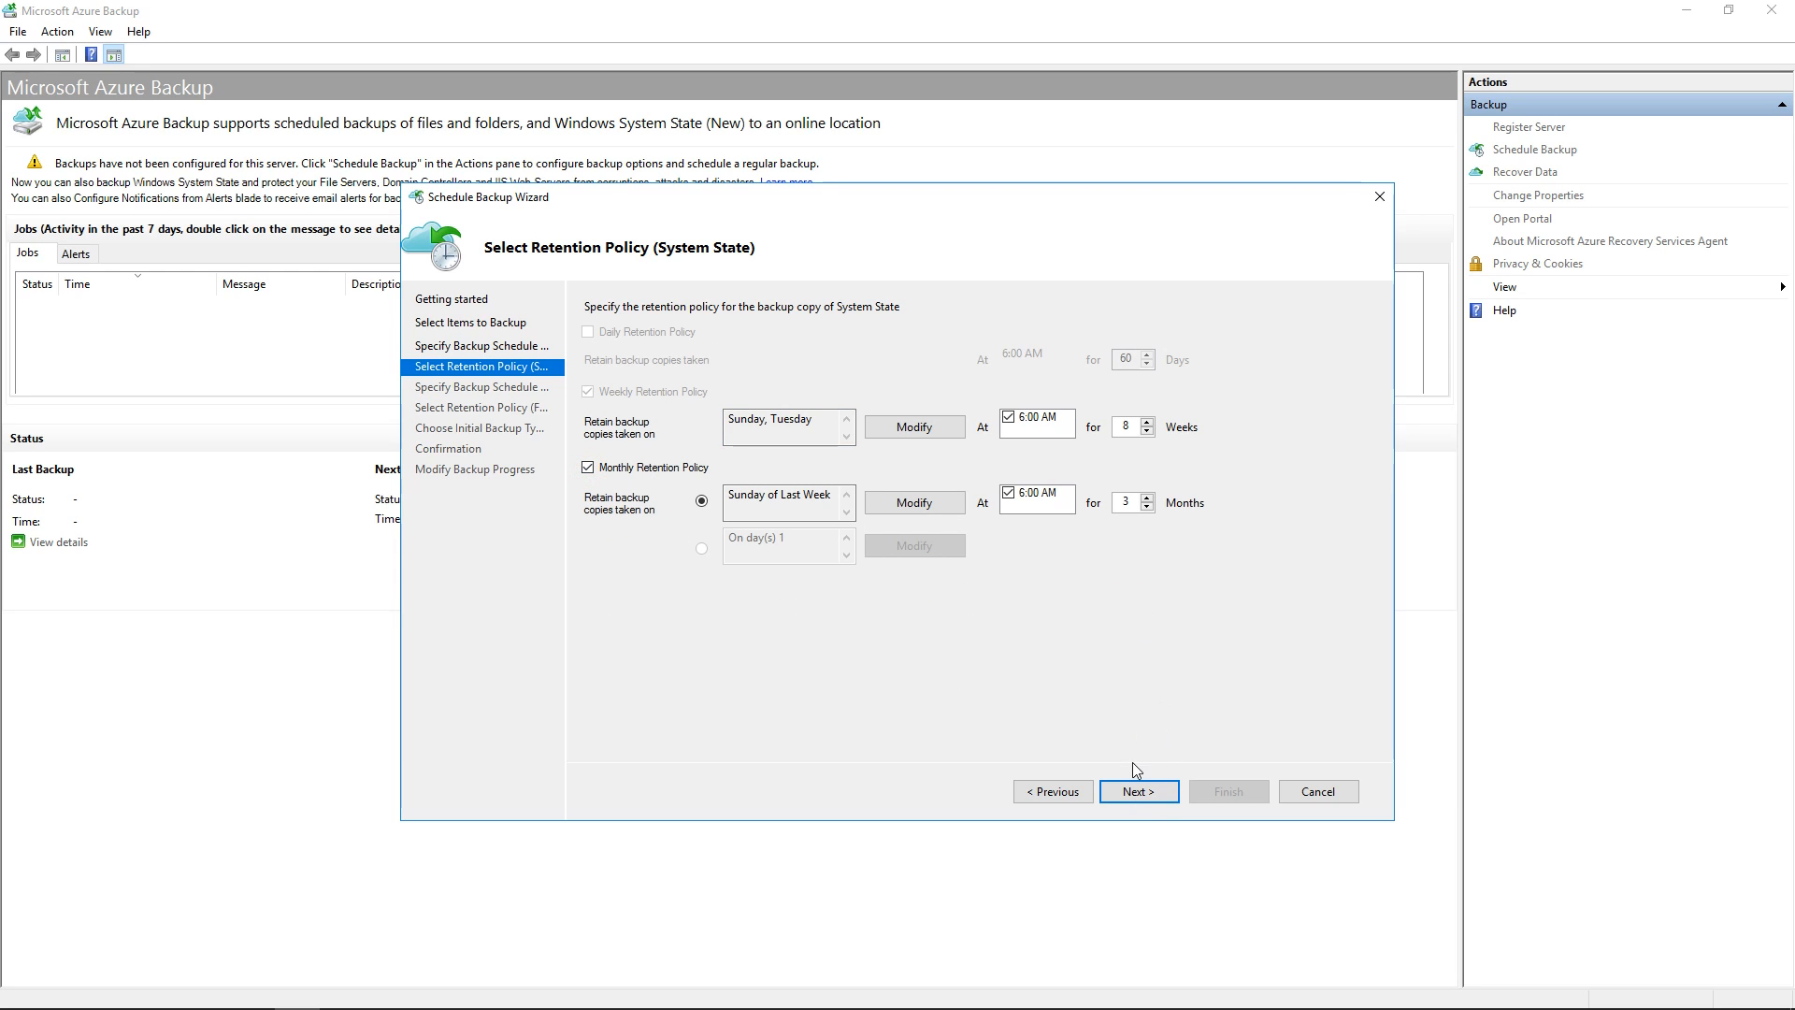
{"action": "left_click", "coordinate": [1136, 793]}
Schedule the files and folders backup weekly on Monday and Saturday, and accept the default retention policy.
{"action": "left_click", "coordinate": [707, 371]}
{"action": "left_click", "coordinate": [761, 582]}
{"action": "left_click", "coordinate": [927, 607]}
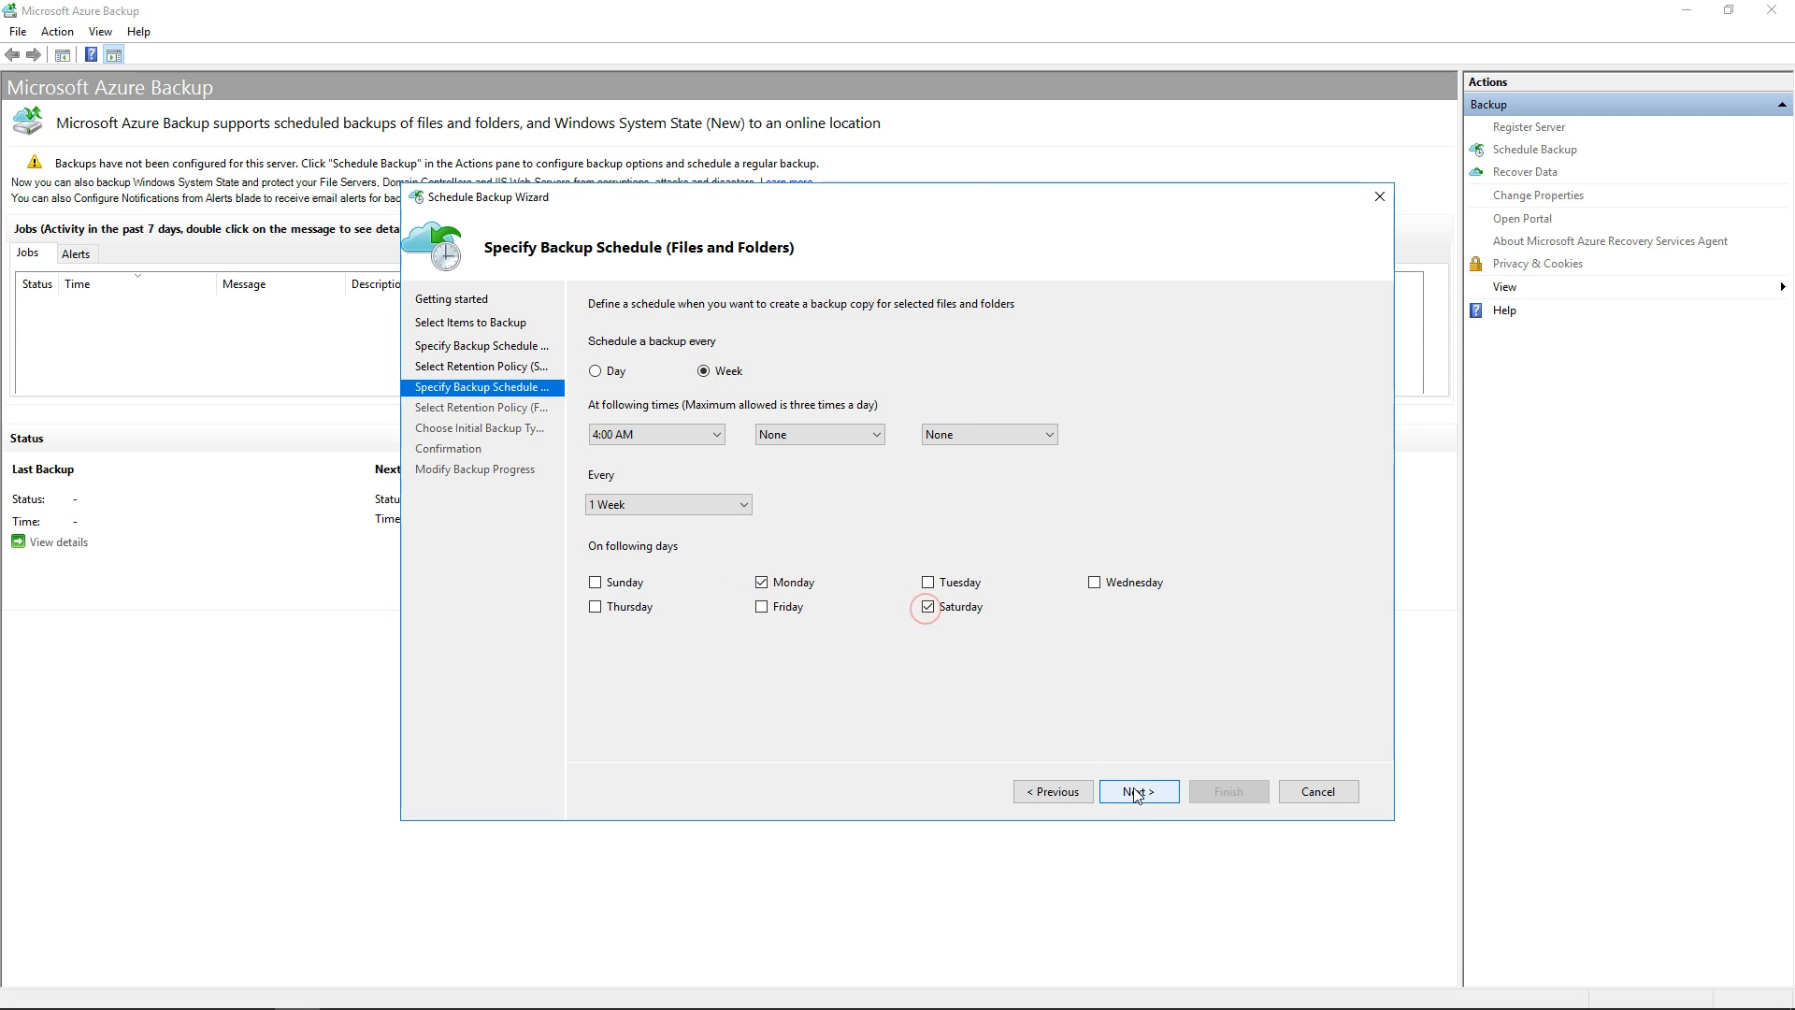
{"action": "left_click", "coordinate": [1139, 791]}
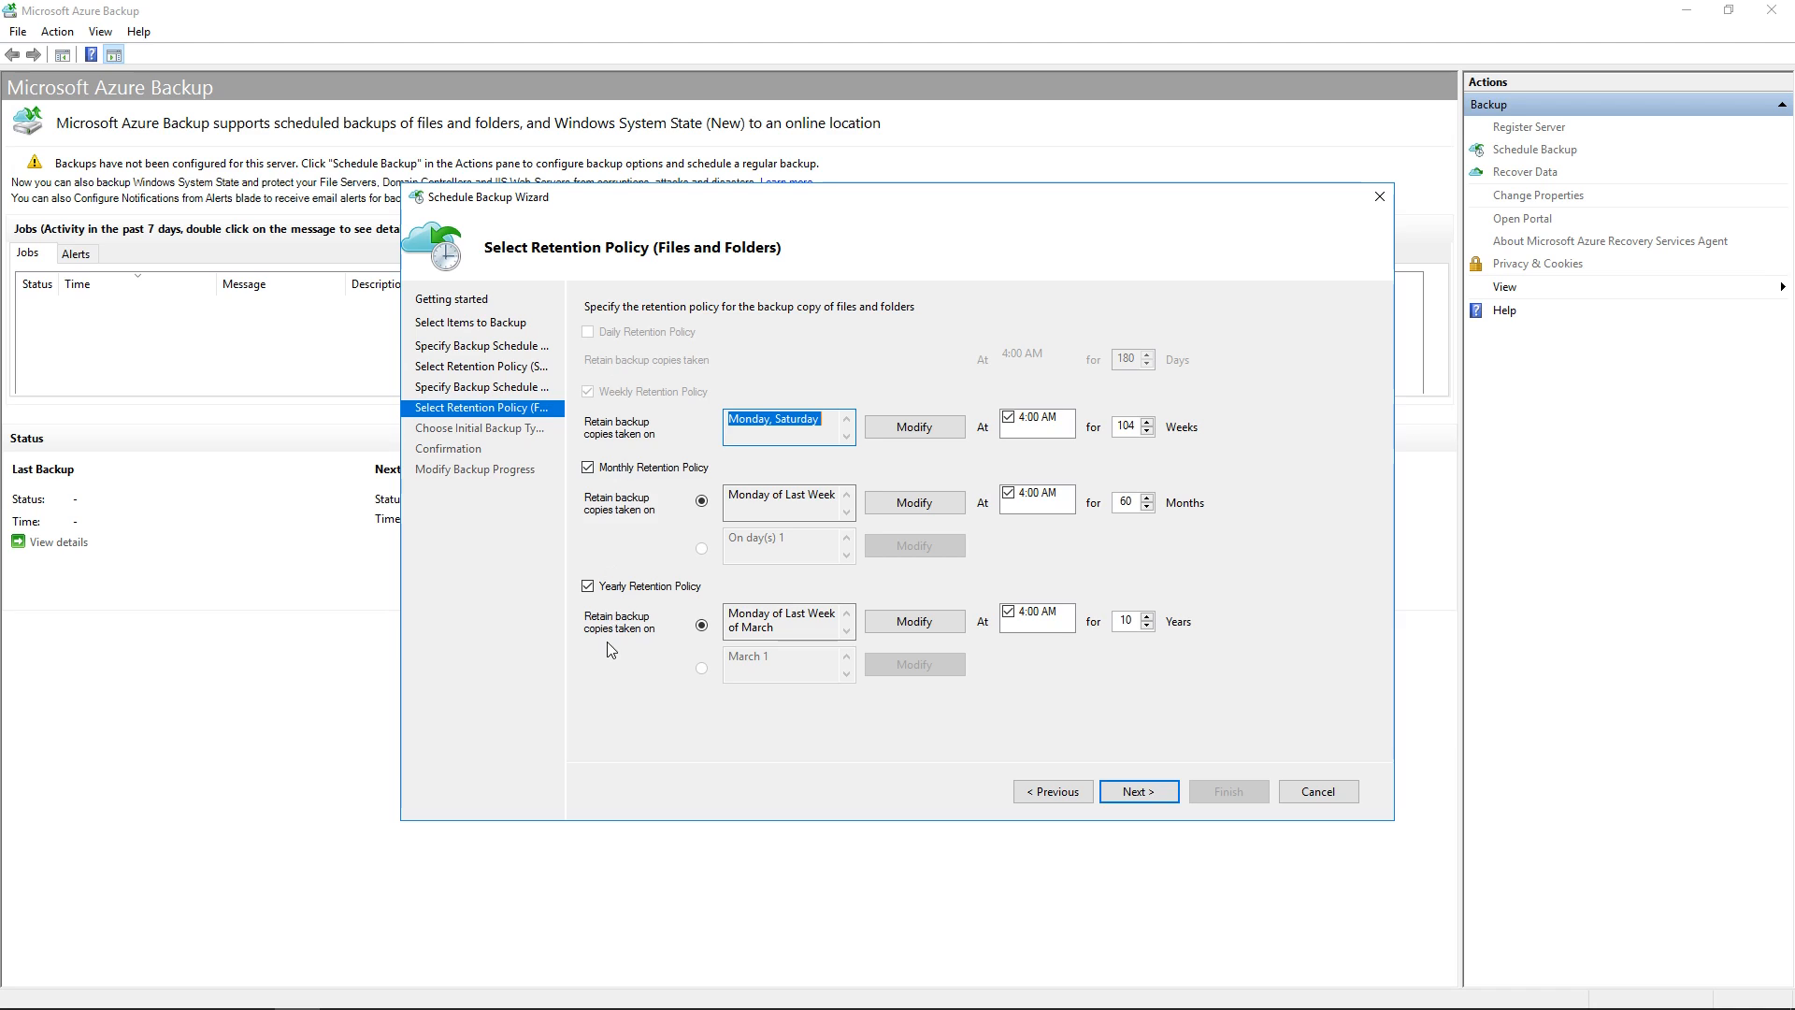
{"action": "left_click", "coordinate": [1140, 792]}
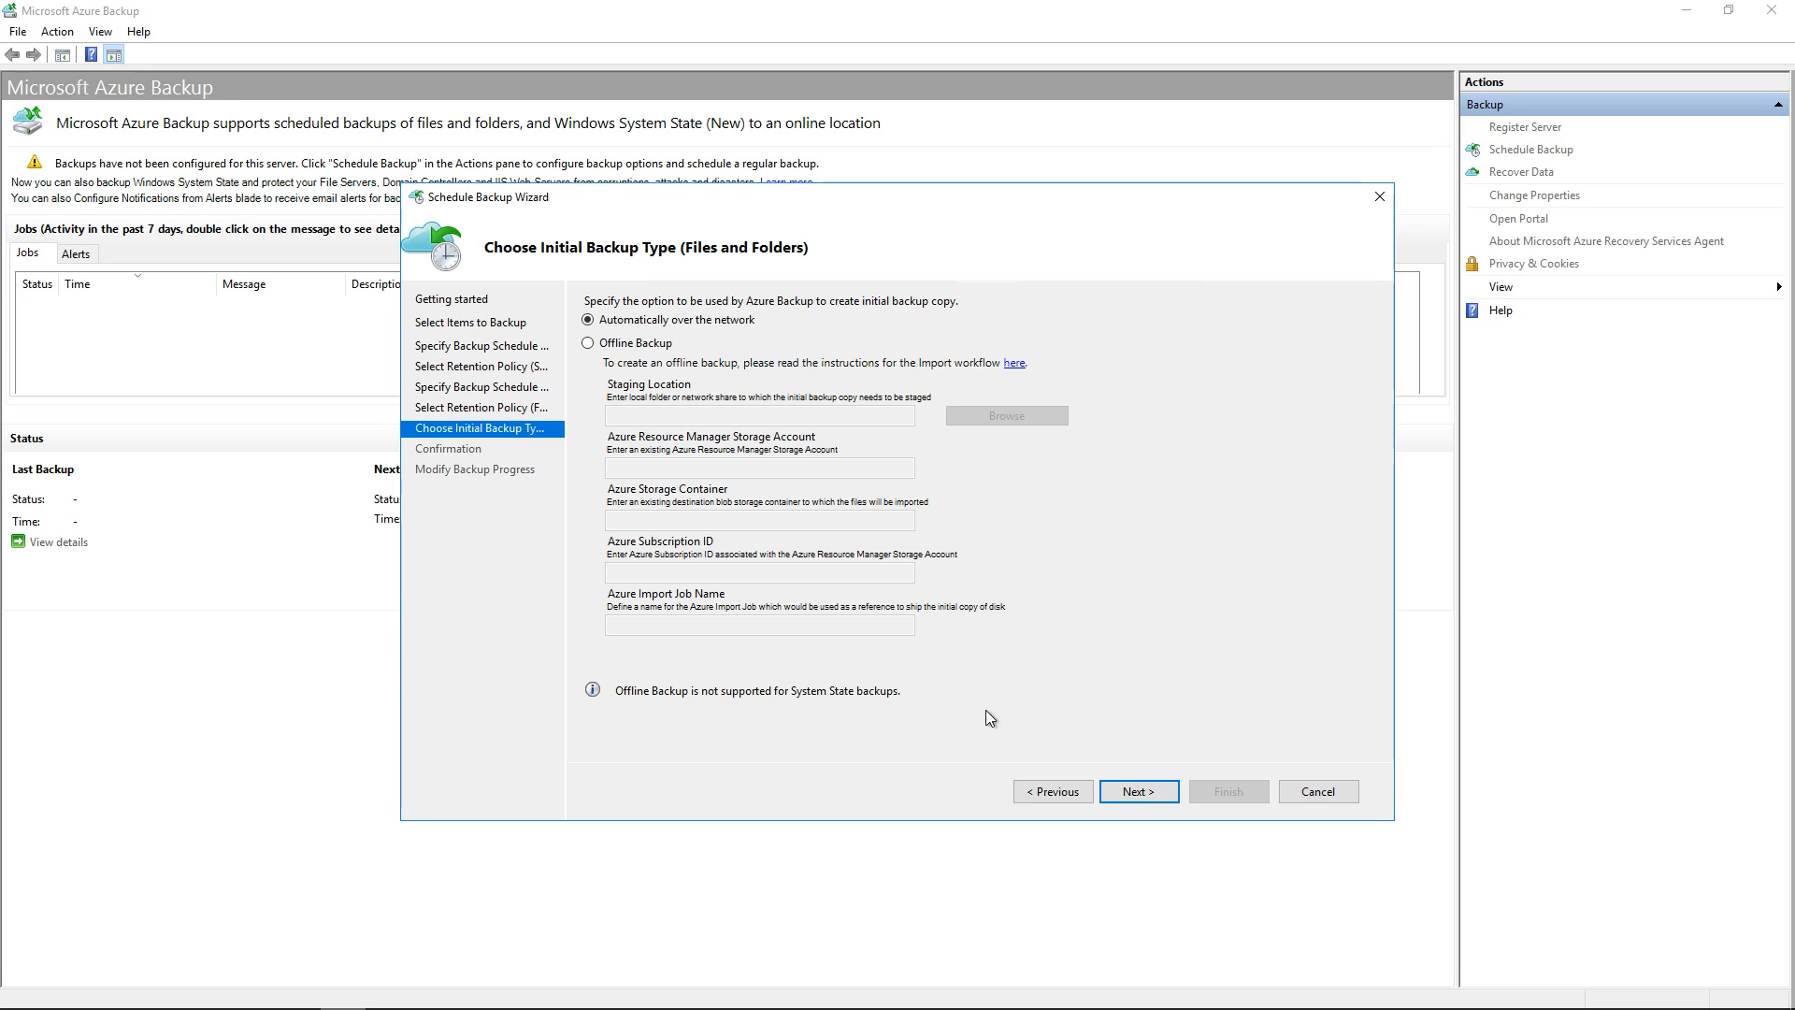
Keep the initial backup automatic over the network and create the backup schedule after reviewing the System State policy details.
{"action": "left_click", "coordinate": [1140, 791]}
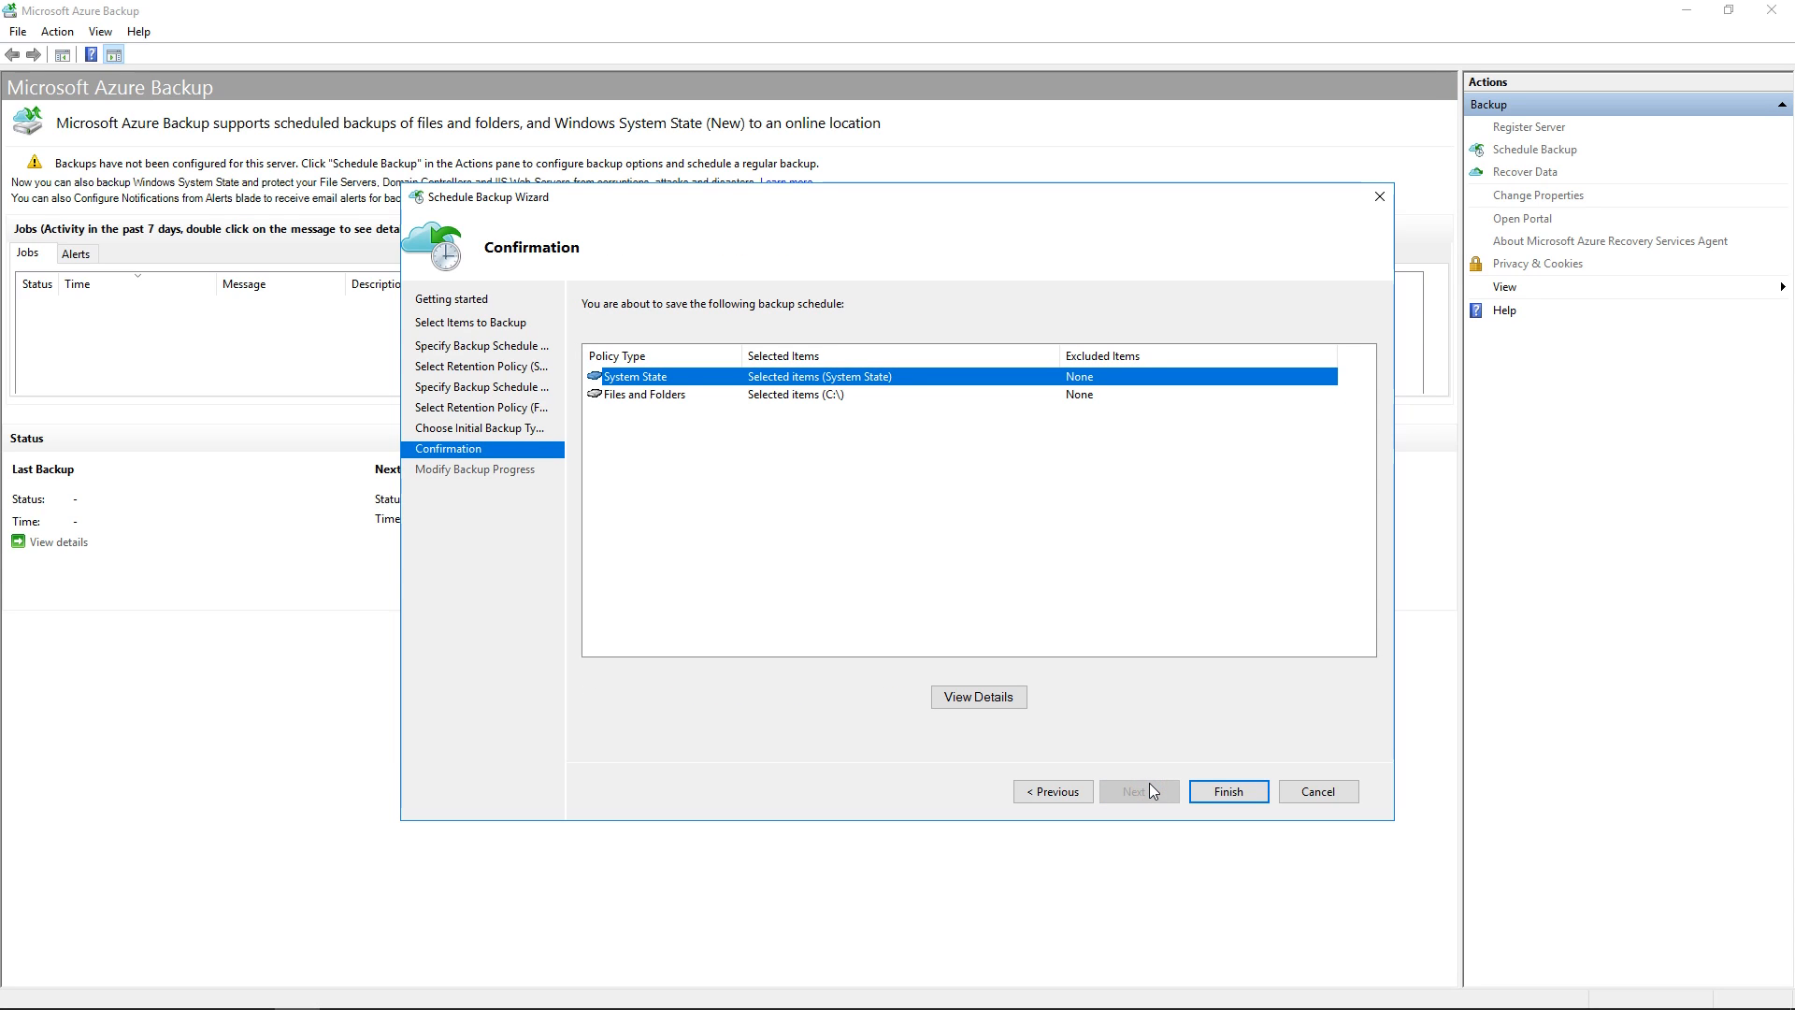
{"action": "left_click", "coordinate": [973, 698]}
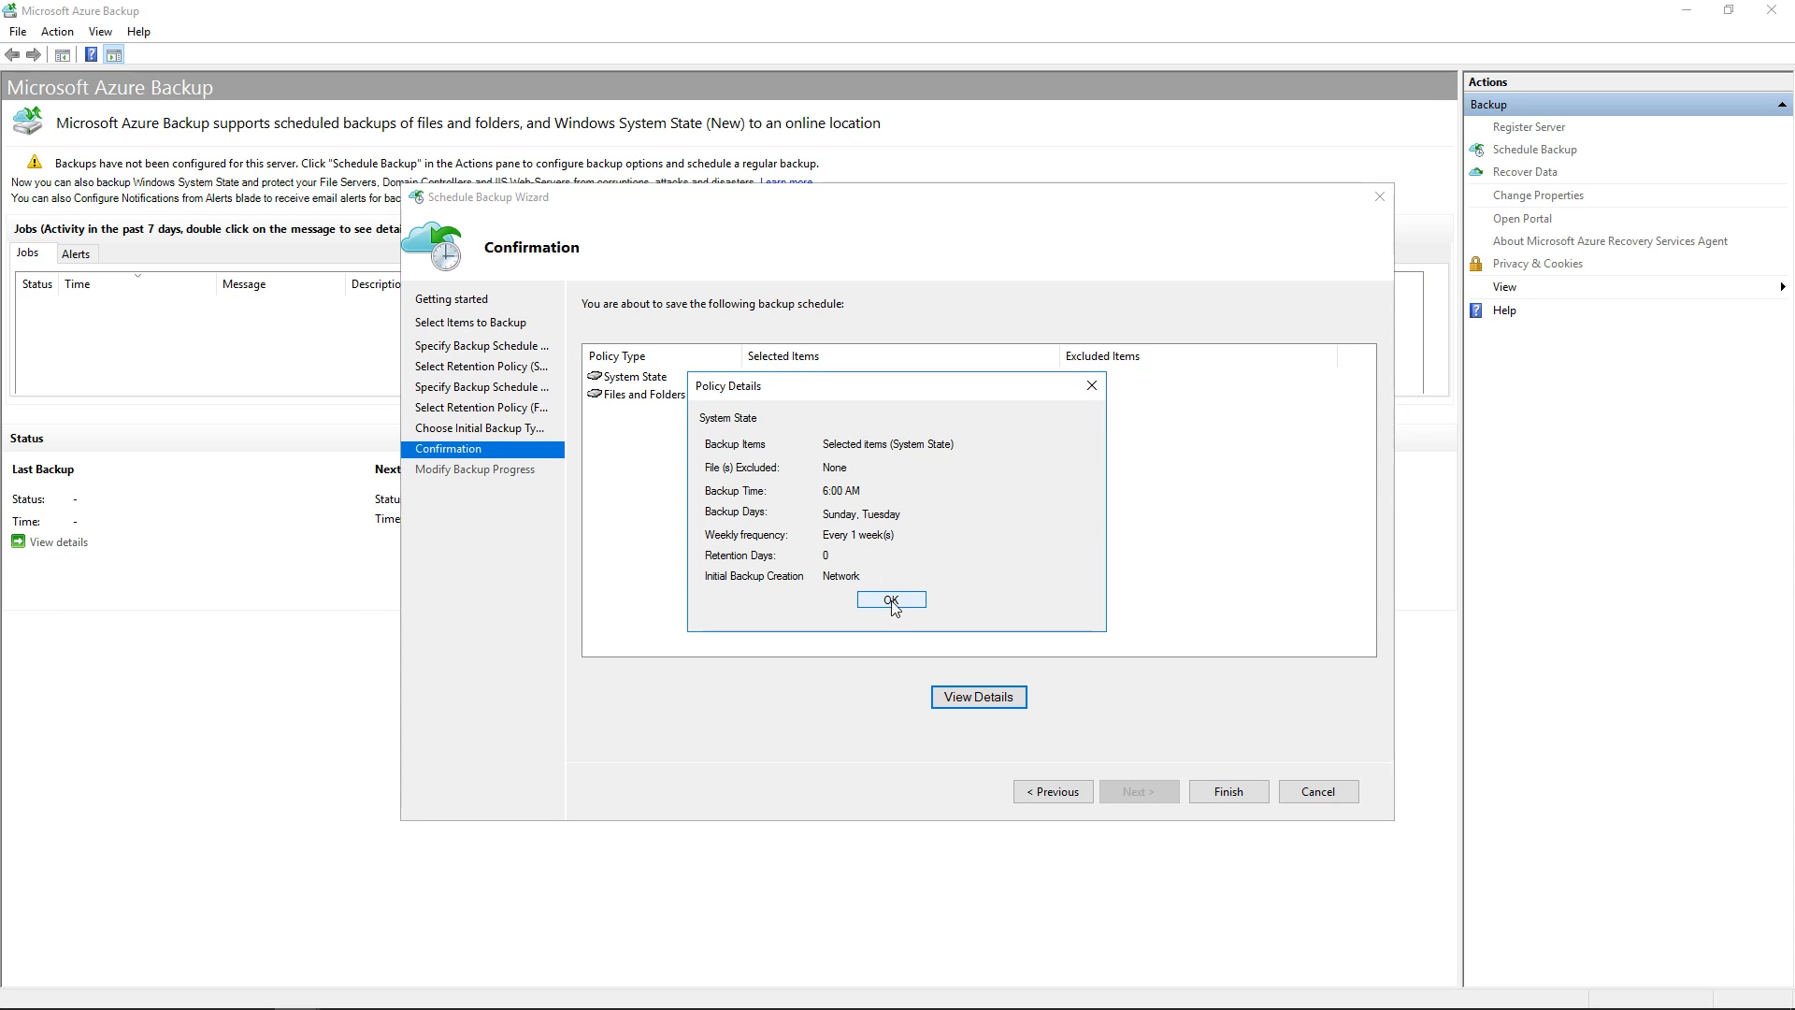
{"action": "left_click", "coordinate": [891, 600]}
{"action": "left_click", "coordinate": [1240, 792]}
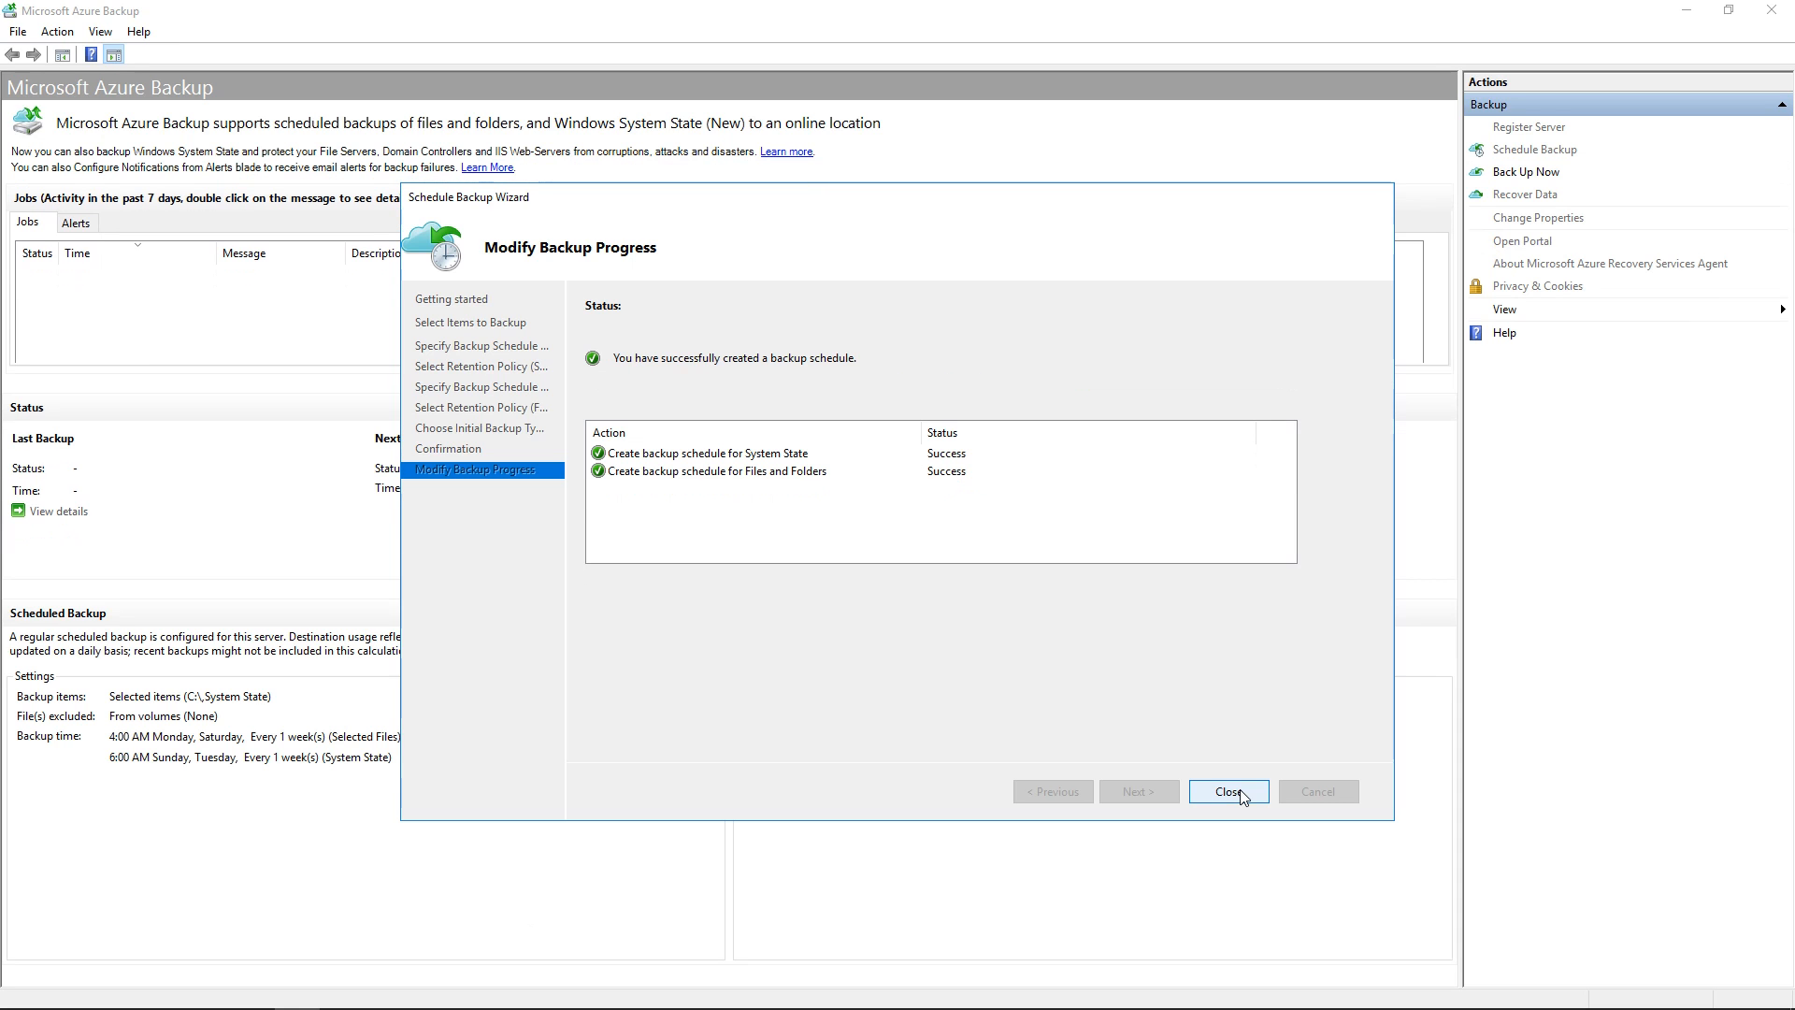
Close the completed schedule wizard and start an immediate on-demand backup of Files and Folders.
{"action": "left_click", "coordinate": [1230, 793]}
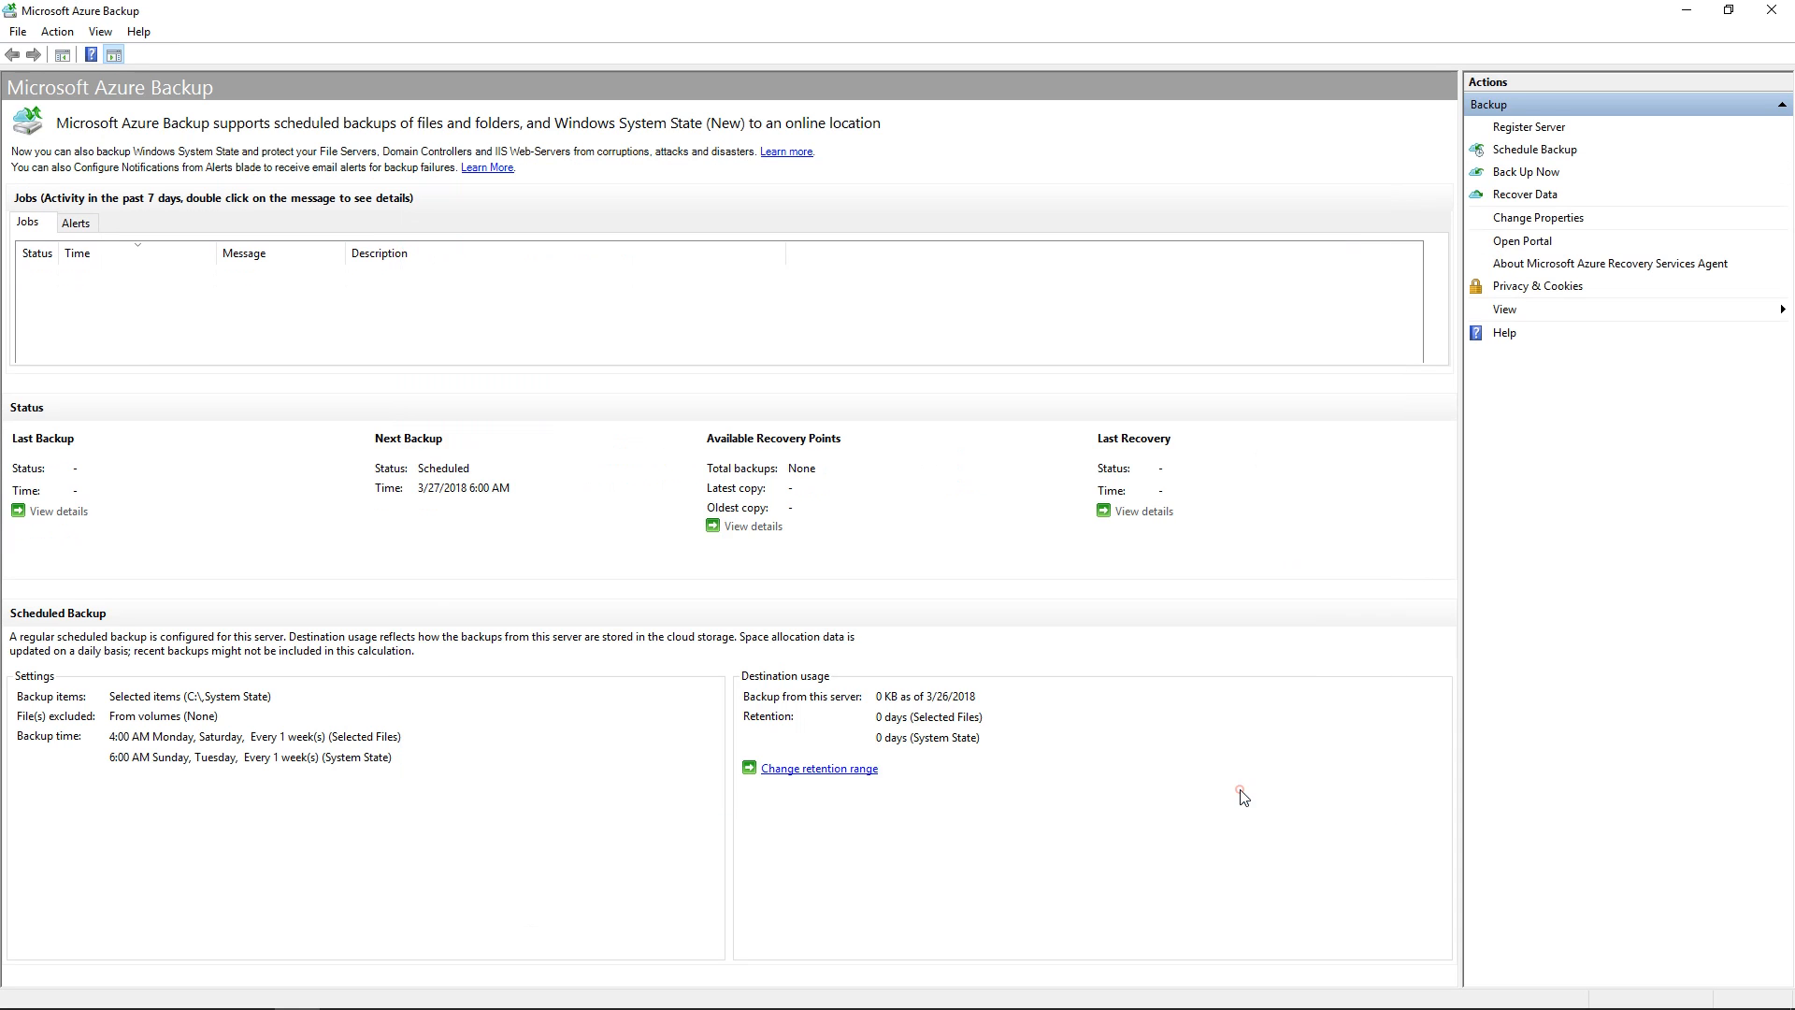
{"action": "left_click", "coordinate": [1505, 178]}
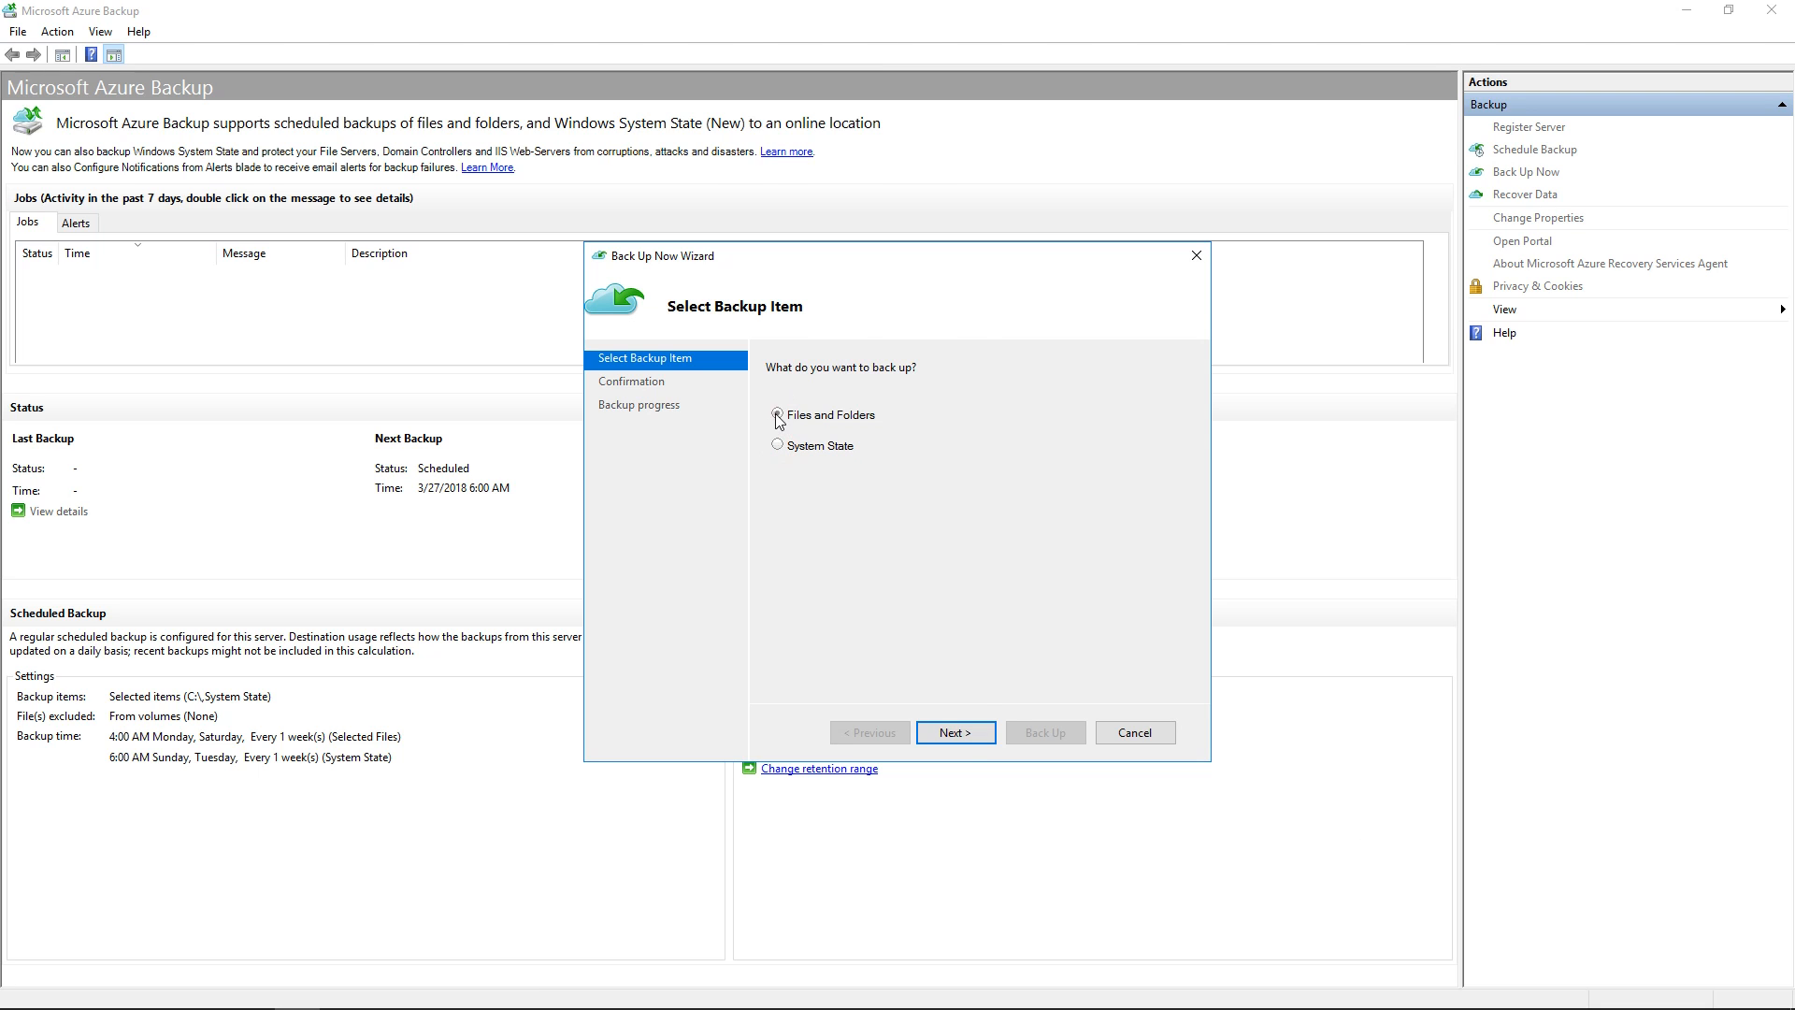
{"action": "left_click", "coordinate": [978, 733]}
{"action": "left_click", "coordinate": [1062, 731]}
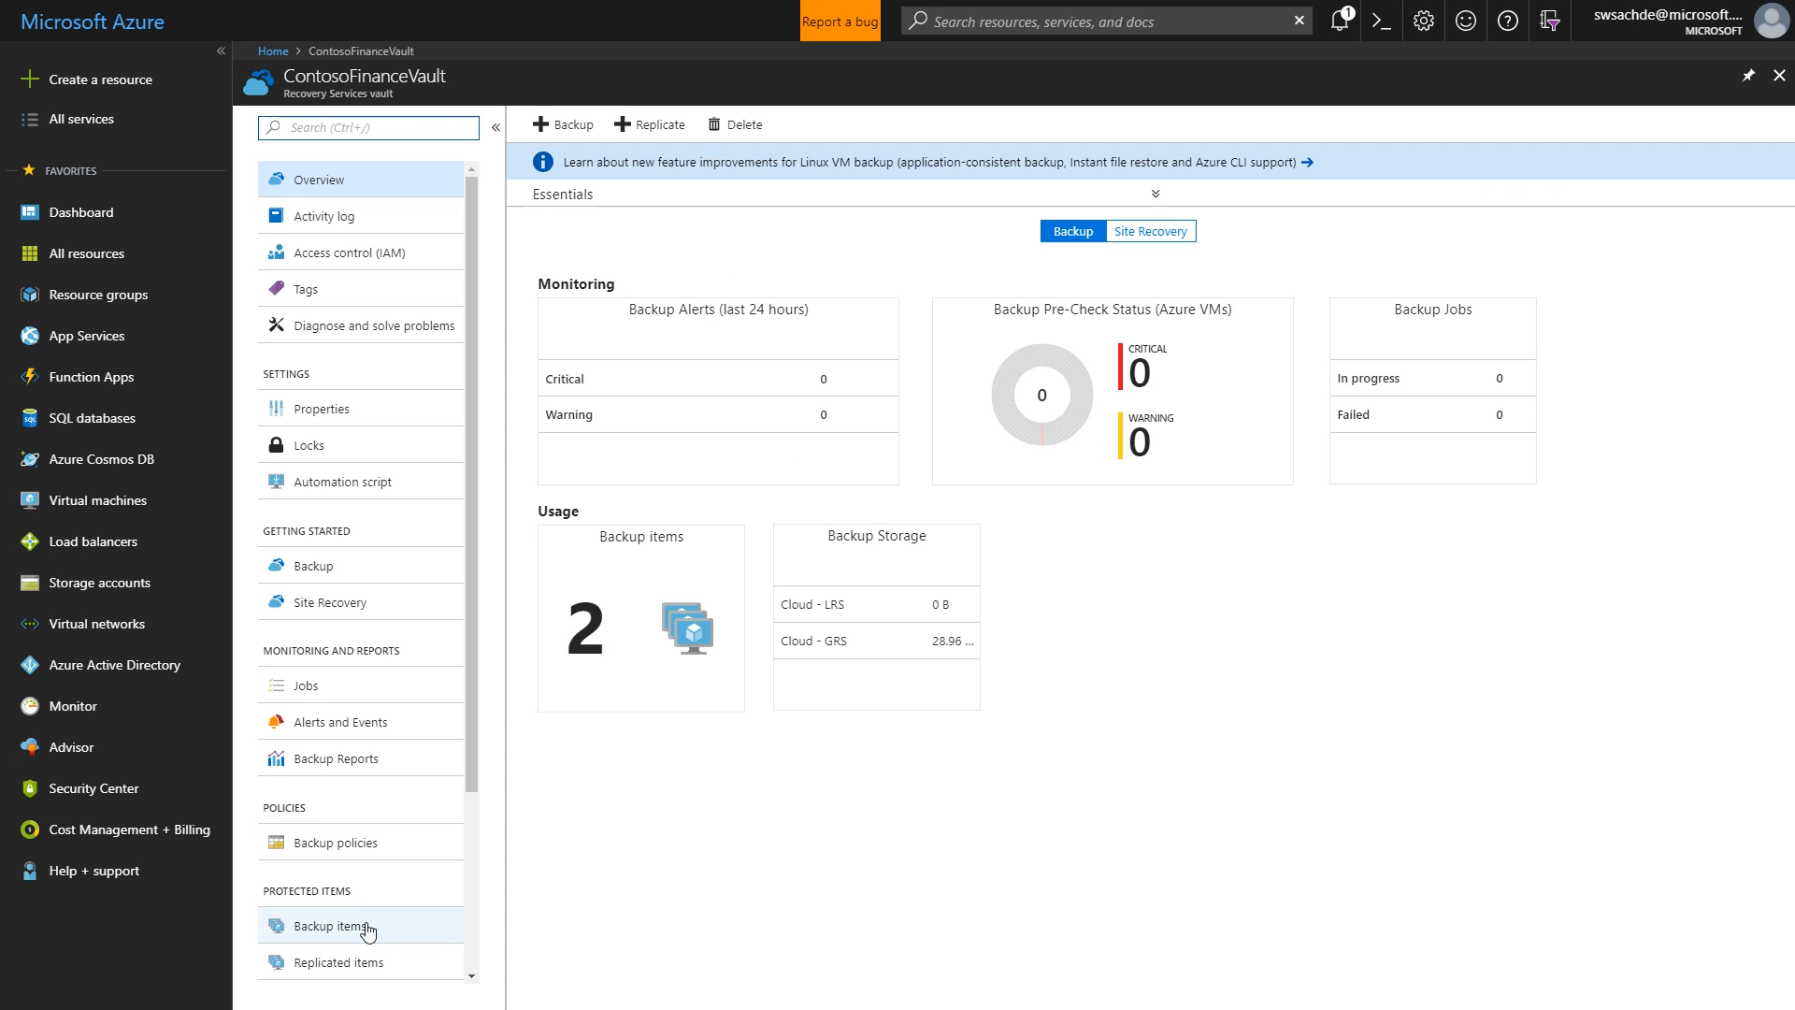
In the Azure portal, view ContosoFinanceVault's Azure Backup Agent backup items and open the System State item's details.
{"action": "left_click", "coordinate": [368, 930]}
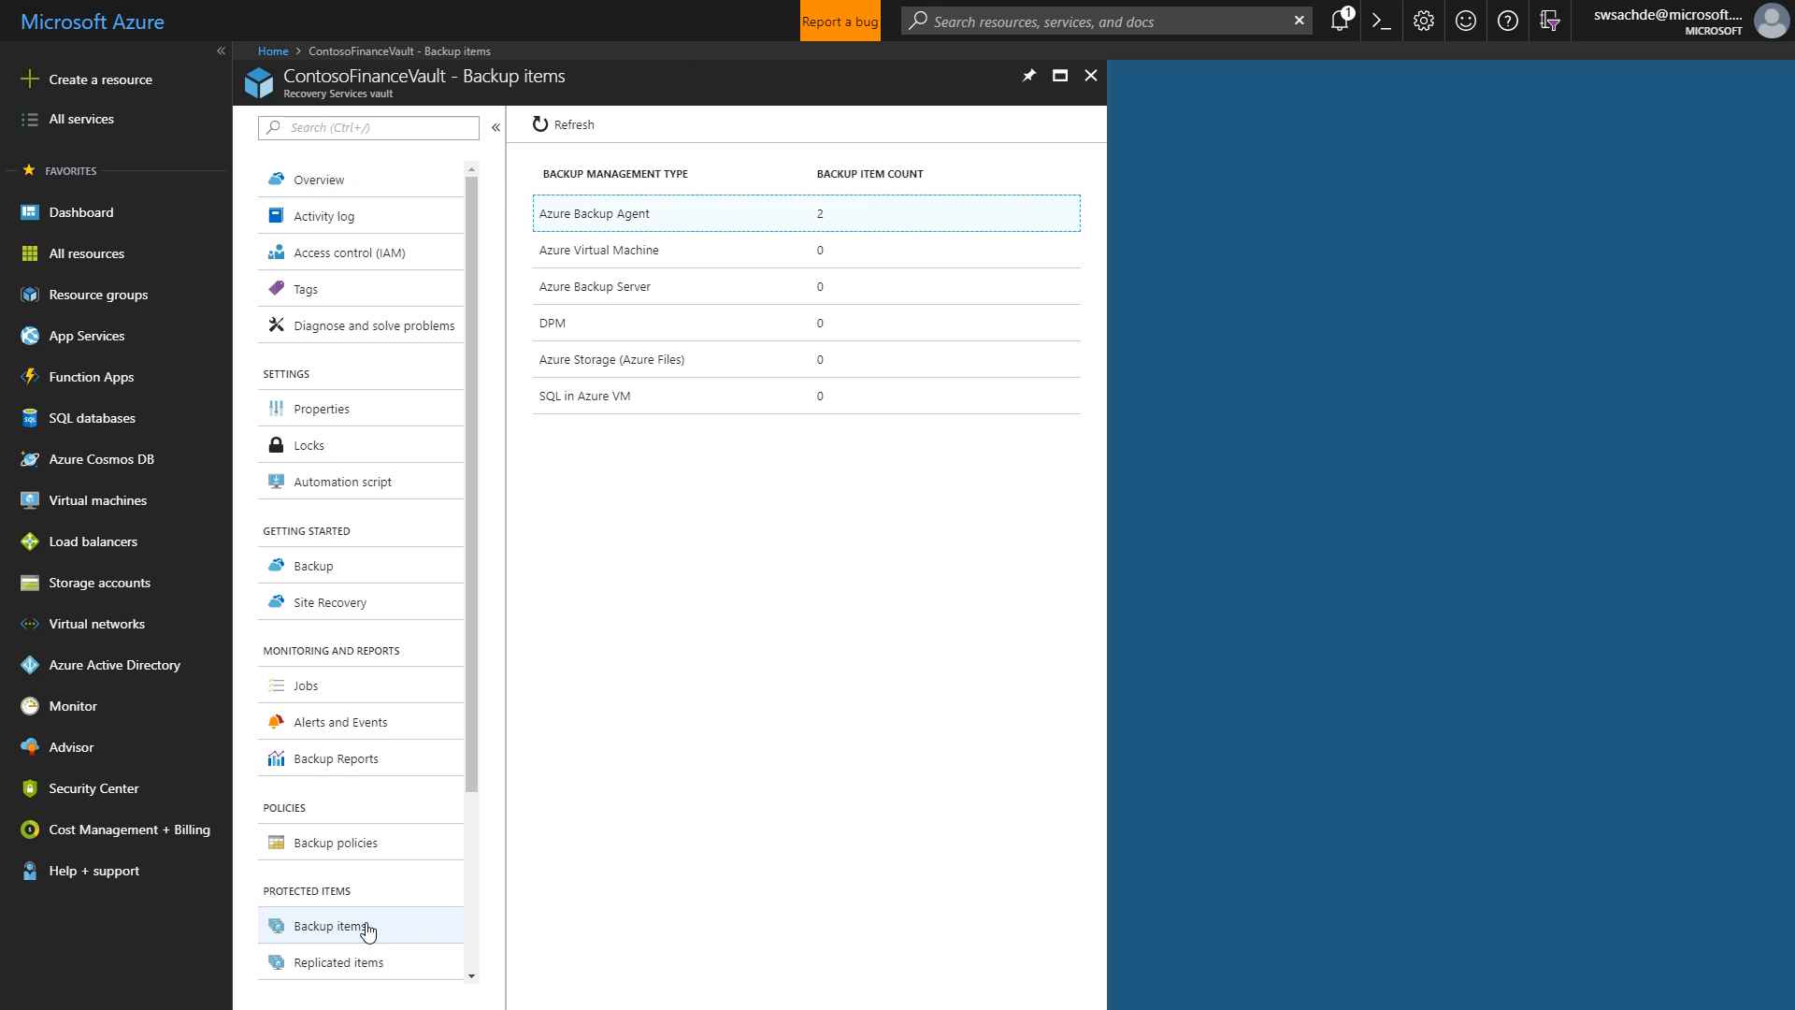
{"action": "left_click", "coordinate": [794, 204]}
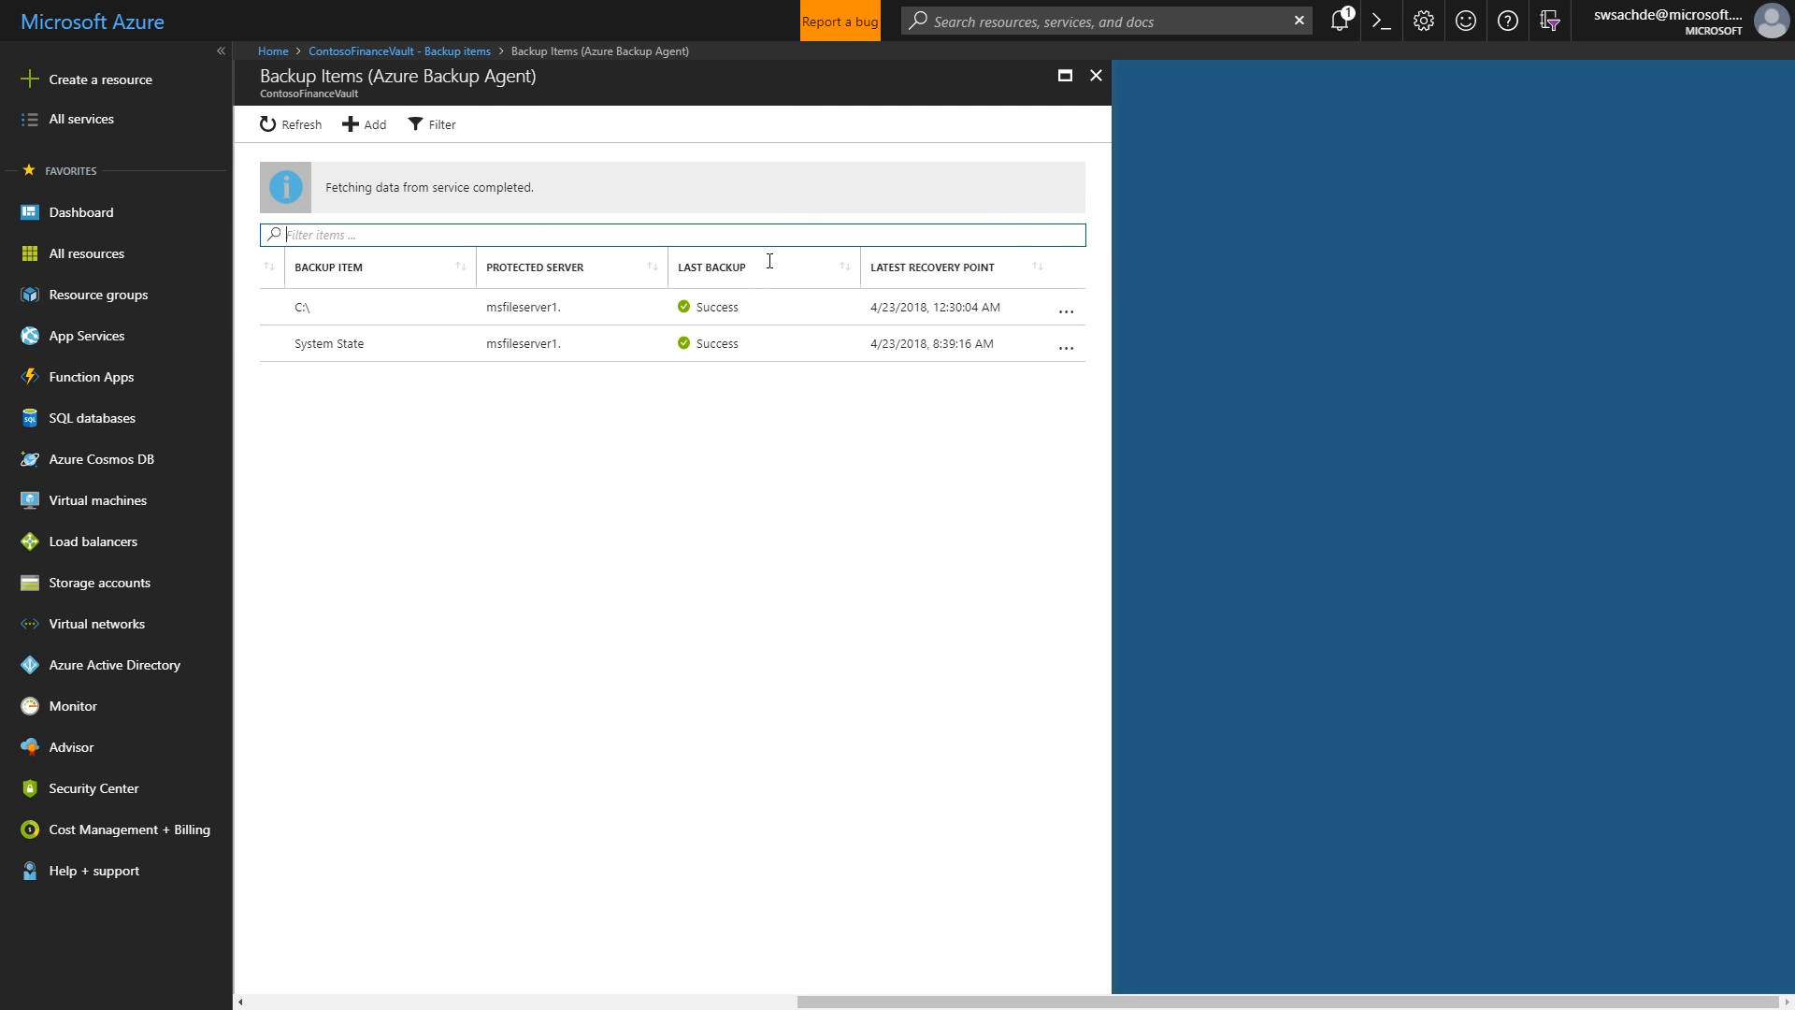
{"action": "left_click", "coordinate": [684, 348]}
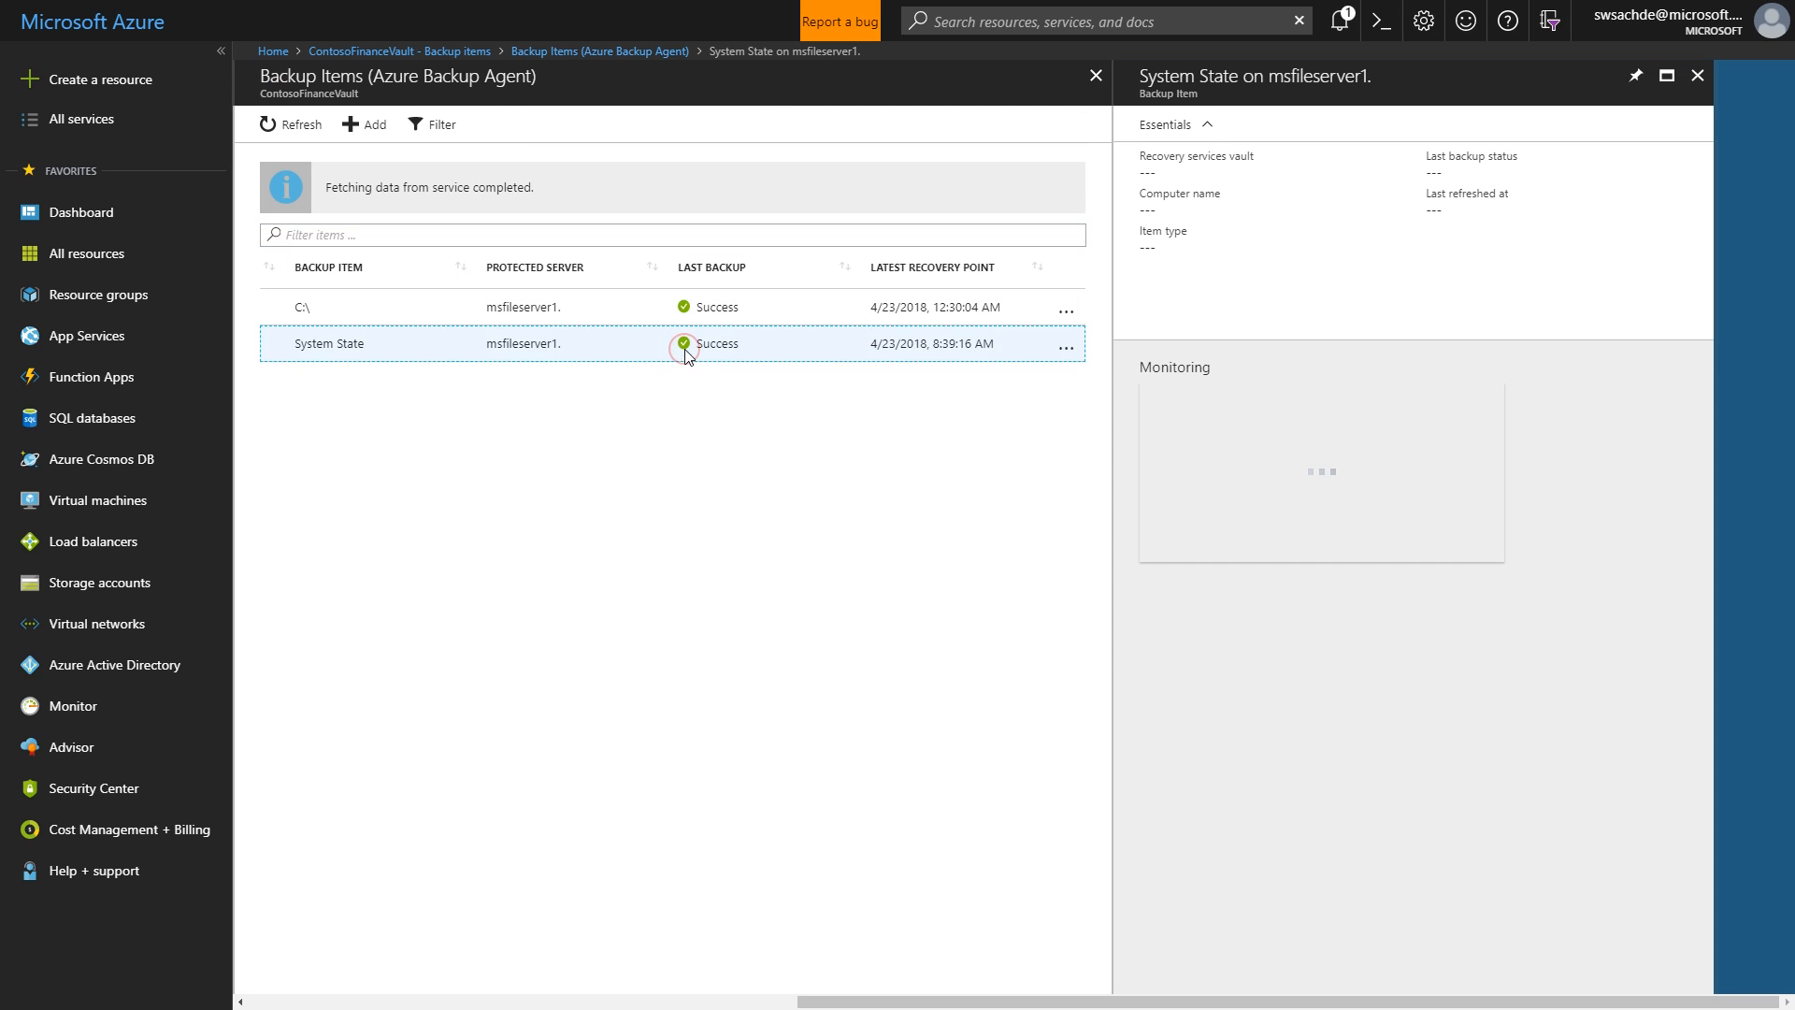